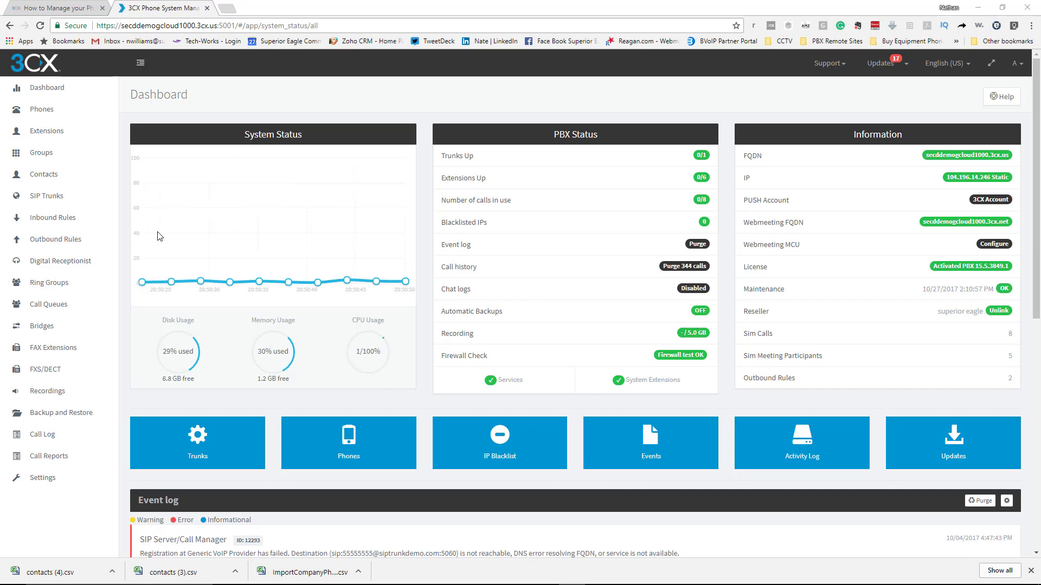
Go to the 3CX Contacts page and export the empty list, downloading contacts (2).csv
{"action": "left_click", "coordinate": [39, 181]}
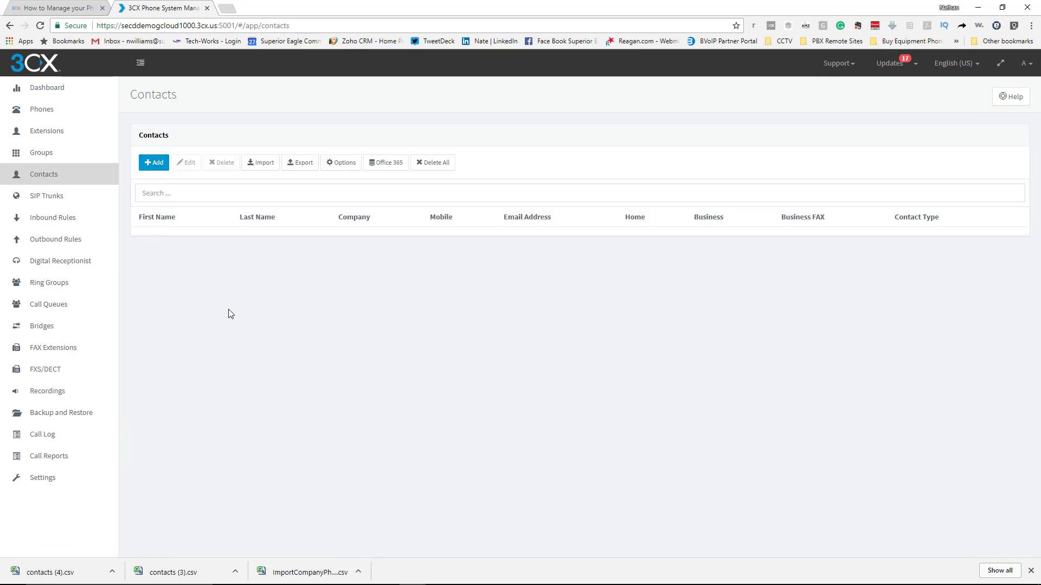
{"action": "left_click", "coordinate": [304, 167]}
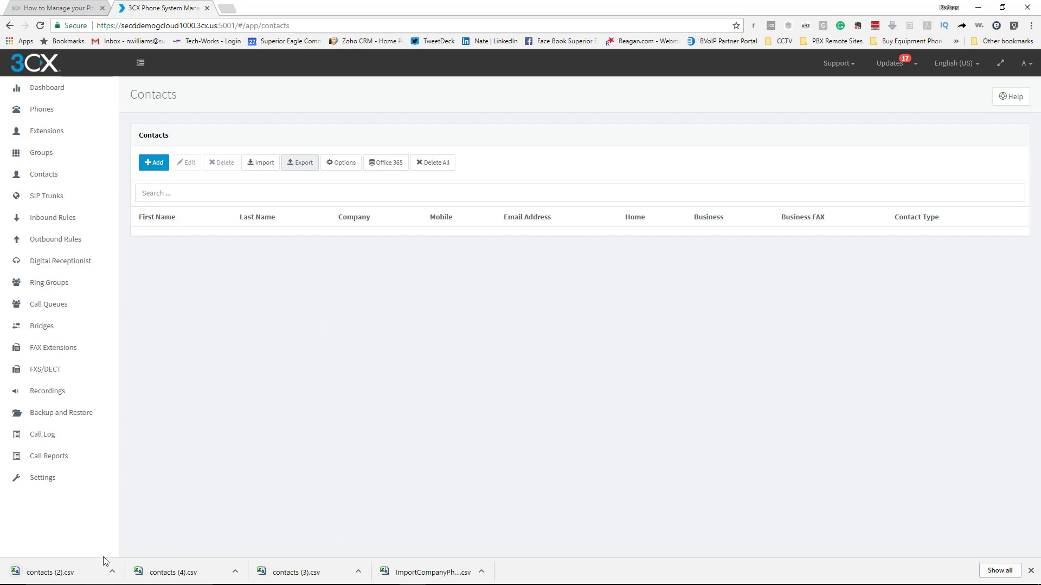
Open the downloaded contacts (2).csv in Excel and look over the FirstName, LastName and Company columns
{"action": "left_click", "coordinate": [69, 575]}
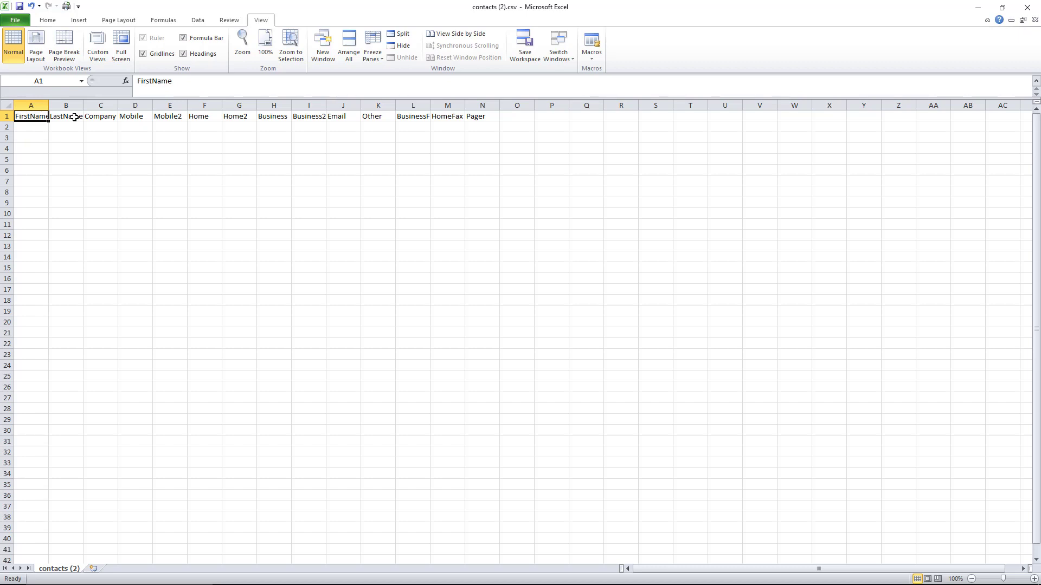
{"action": "left_click_drag", "start_coordinate": [32, 123], "coordinate": [90, 200]}
{"action": "left_click", "coordinate": [30, 127]}
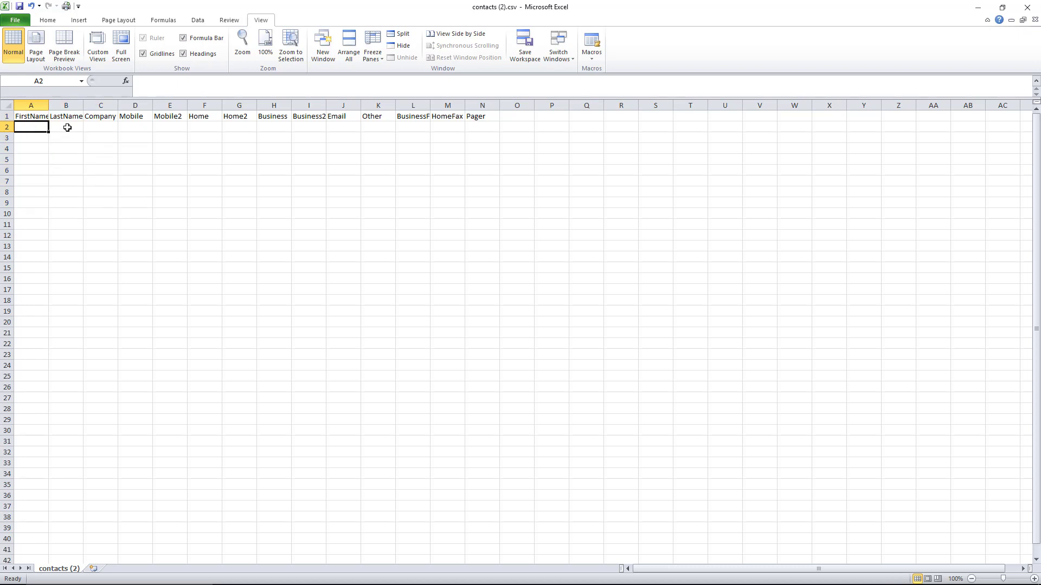
{"action": "left_click", "coordinate": [68, 128]}
{"action": "left_click", "coordinate": [100, 127]}
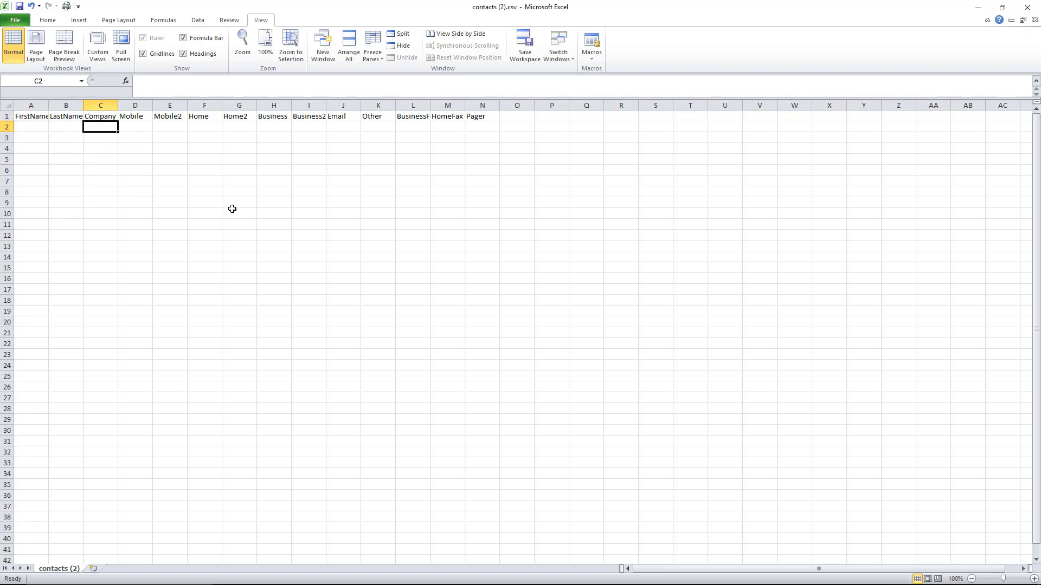
Check row 2 across columns E to H, including the Business column, then return to cell A2
{"action": "left_click", "coordinate": [276, 126]}
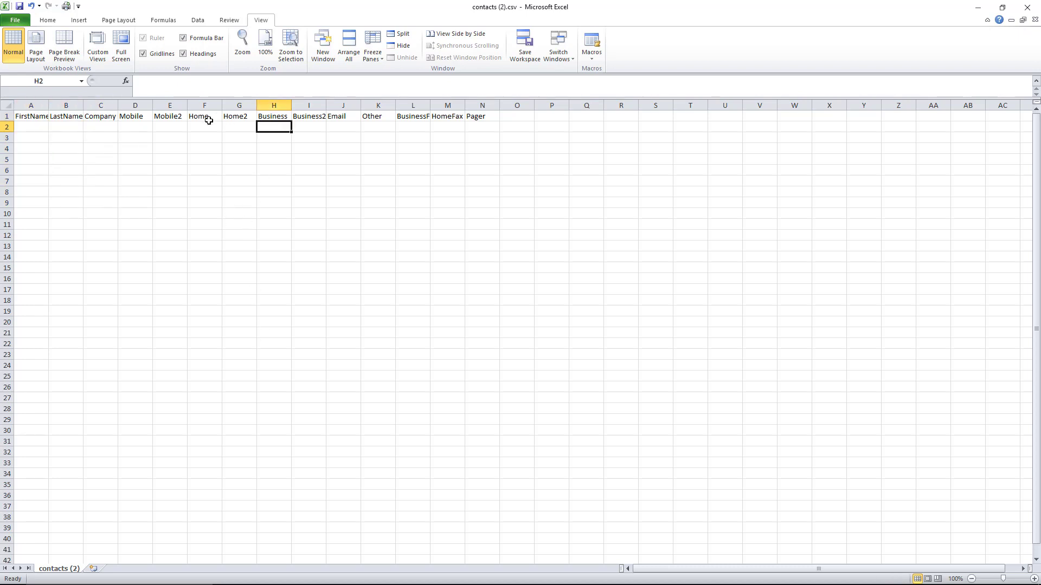
{"action": "left_click", "coordinate": [171, 127]}
{"action": "left_click", "coordinate": [204, 127]}
{"action": "left_click", "coordinate": [241, 127]}
{"action": "left_click", "coordinate": [270, 128]}
{"action": "left_click", "coordinate": [39, 129]}
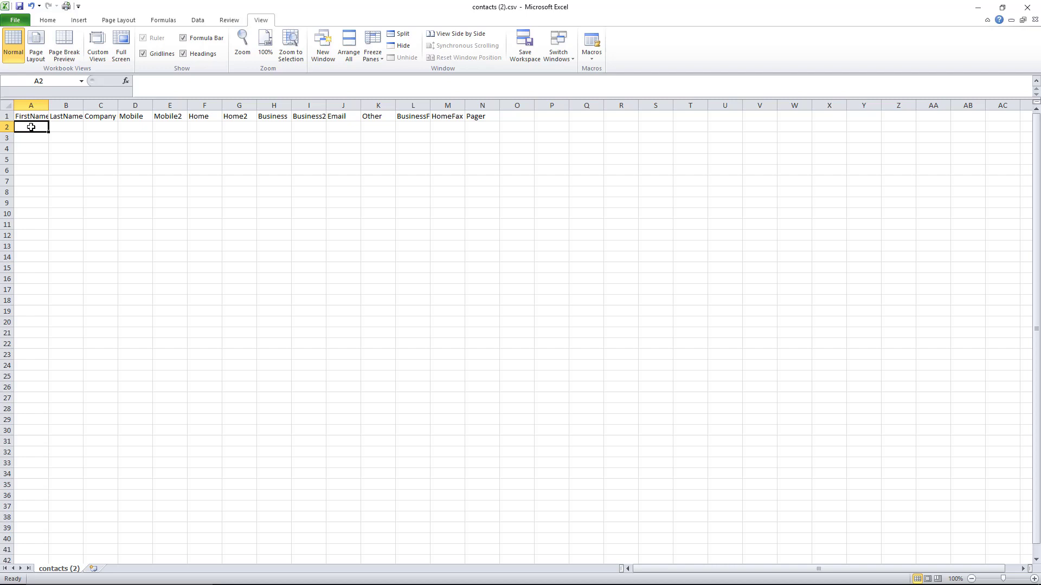
{"action": "double_click", "coordinate": [40, 129]}
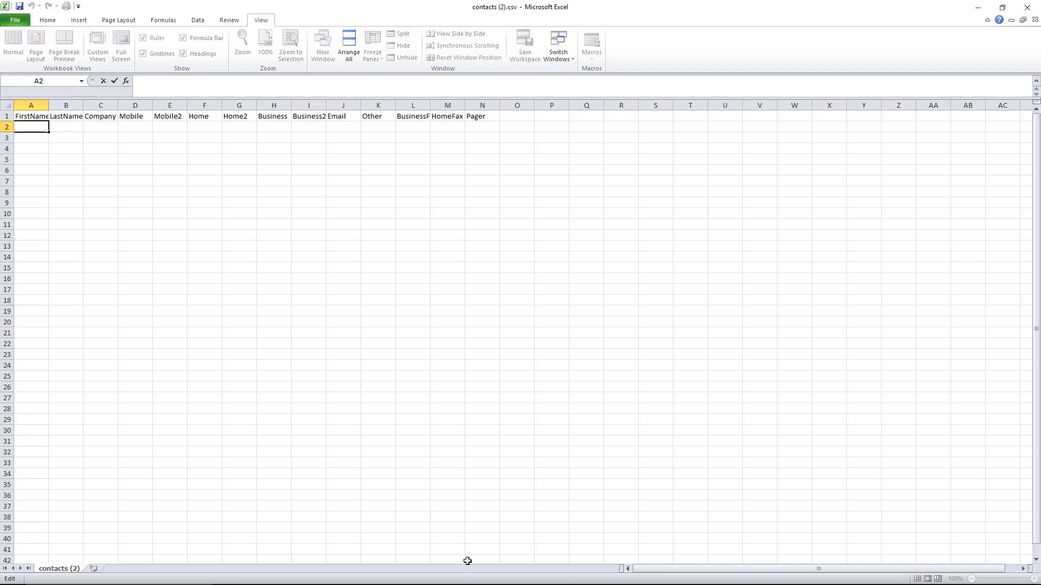
{"action": "left_click", "coordinate": [516, 577]}
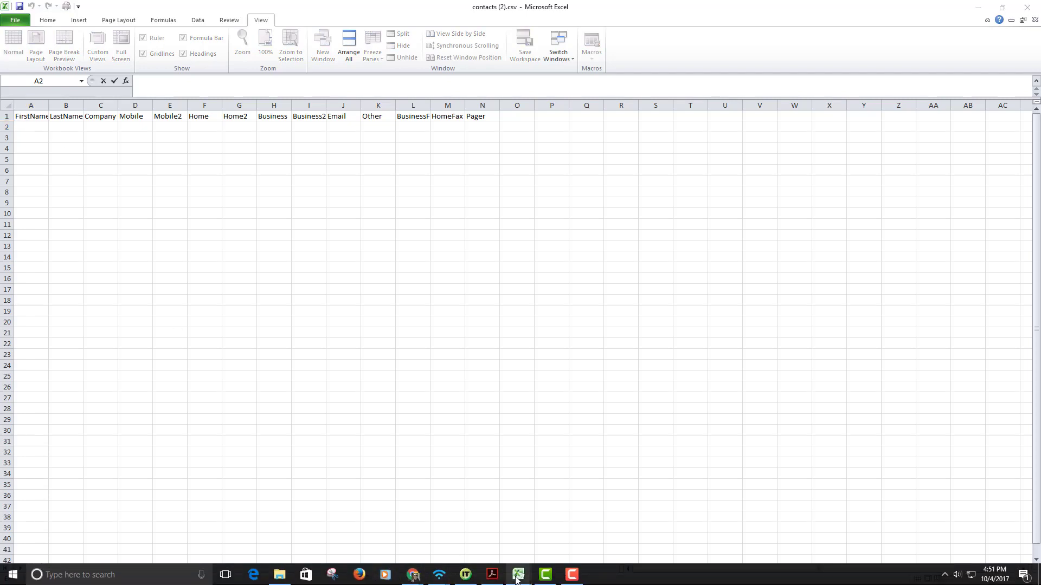
In google.csv, copy column A containing the contacts' first names
{"action": "left_click", "coordinate": [457, 525]}
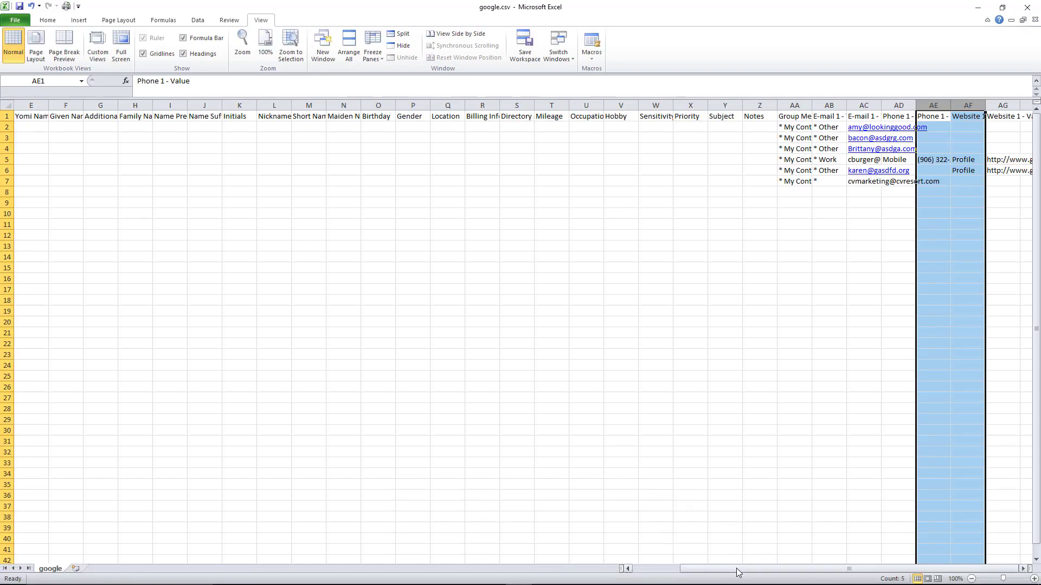
{"action": "left_click_drag", "start_coordinate": [737, 573], "coordinate": [689, 573]}
{"action": "left_click", "coordinate": [37, 129]}
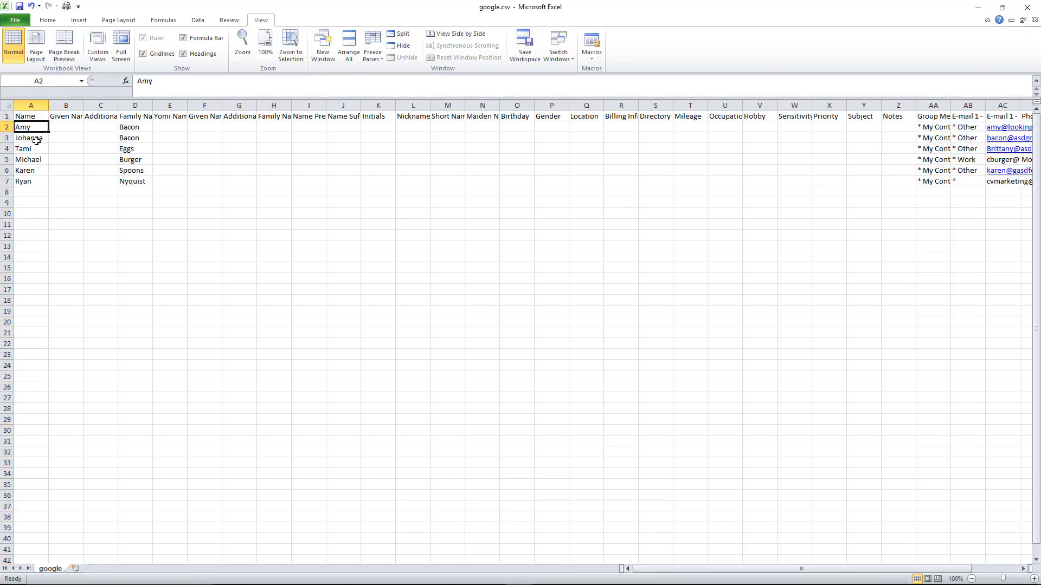
{"action": "left_click_drag", "start_coordinate": [36, 141], "coordinate": [31, 178]}
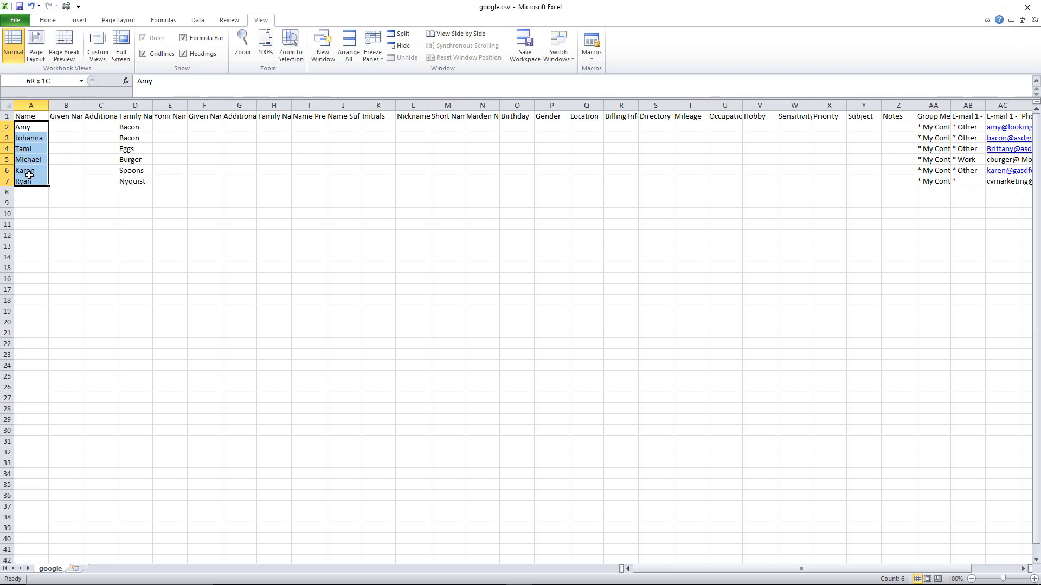
{"action": "left_click", "coordinate": [34, 104]}
{"action": "right_click", "coordinate": [33, 105]}
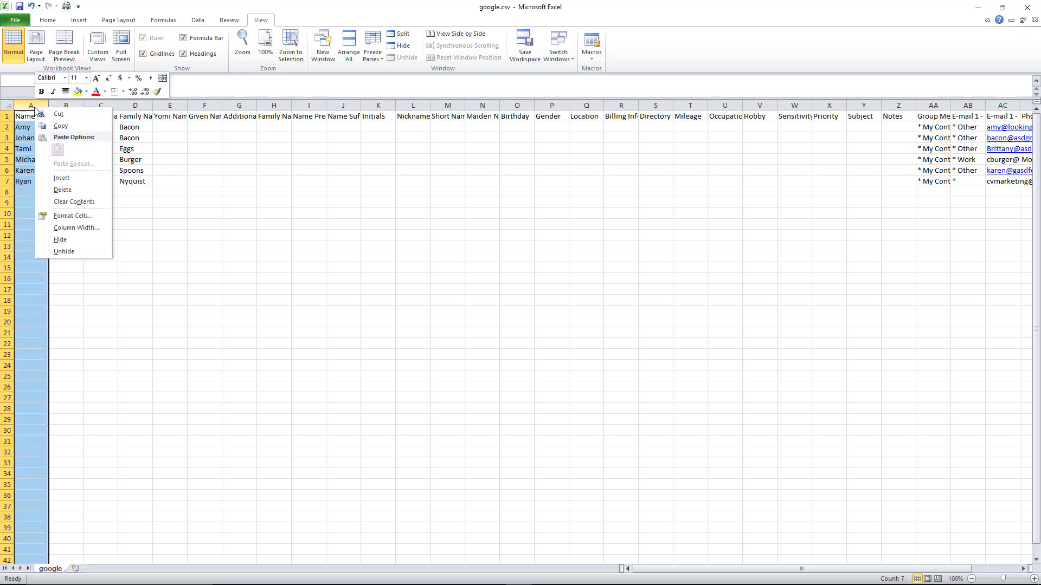
{"action": "left_click", "coordinate": [60, 126]}
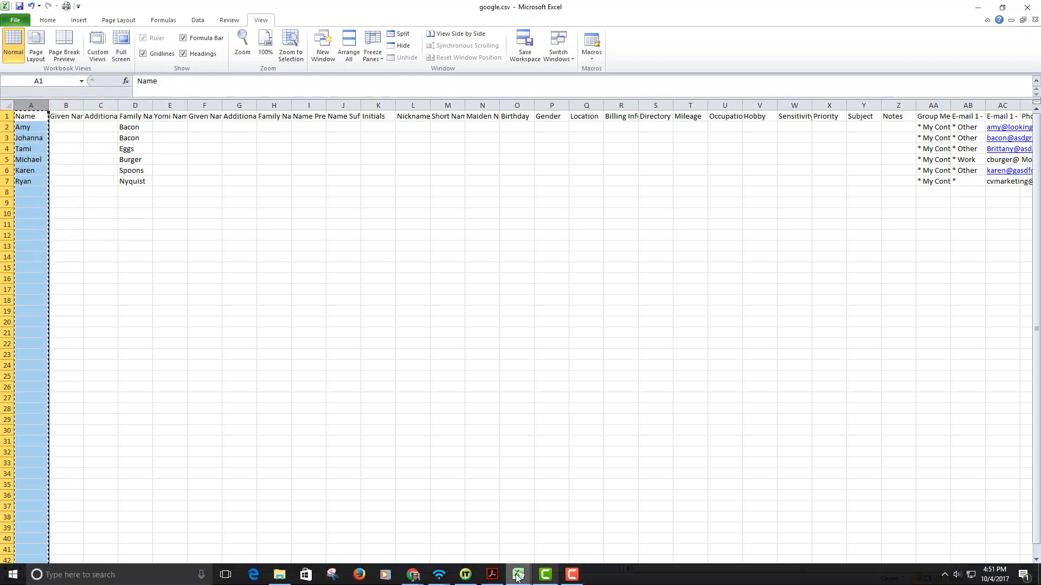
Paste the copied names into column A of contacts (2).csv starting at A1
{"action": "mouse_move", "coordinate": [512, 578]}
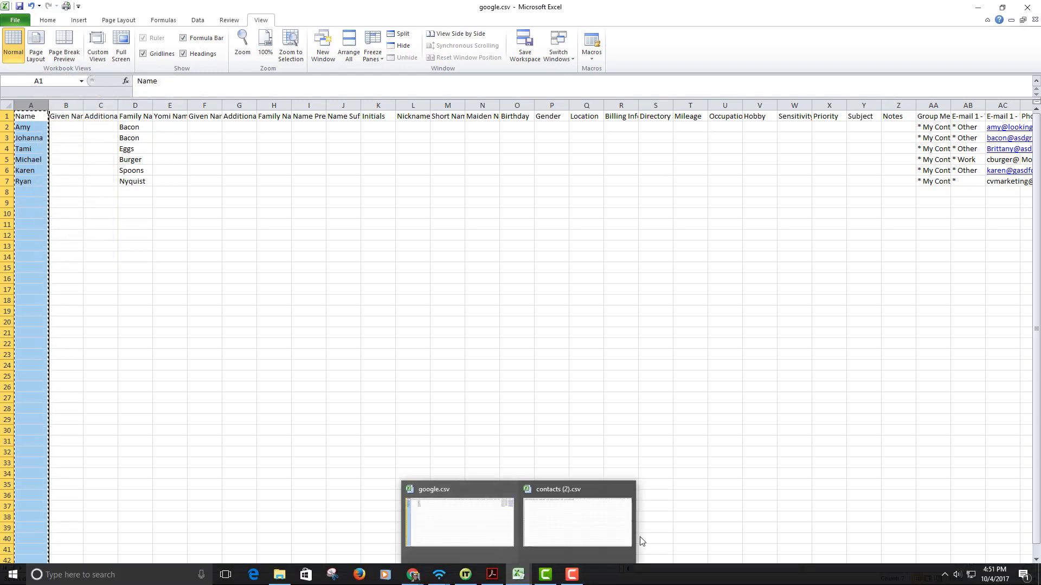
{"action": "left_click", "coordinate": [586, 528]}
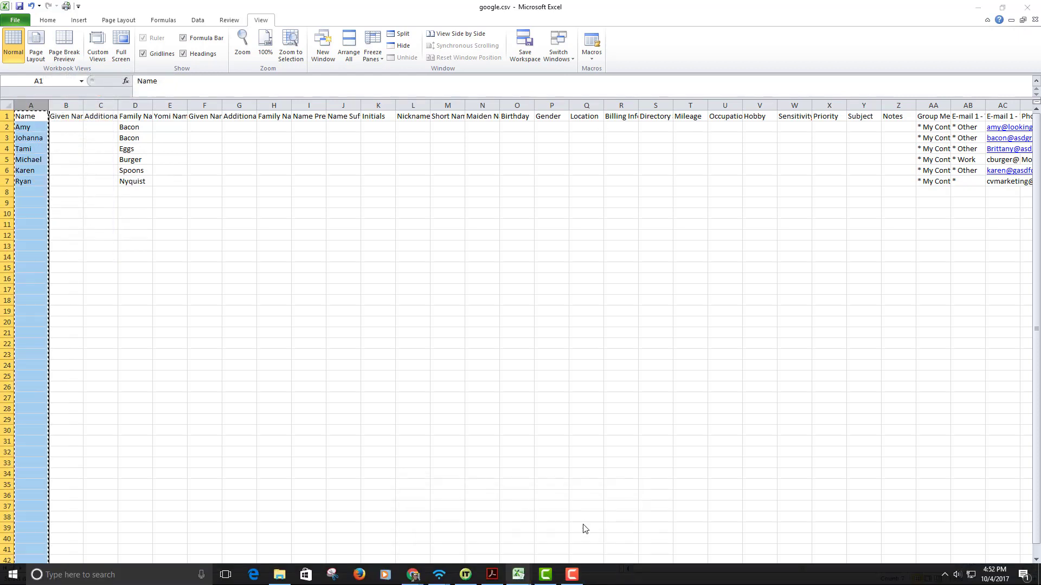
{"action": "right_click", "coordinate": [31, 115]}
{"action": "left_click", "coordinate": [54, 161]}
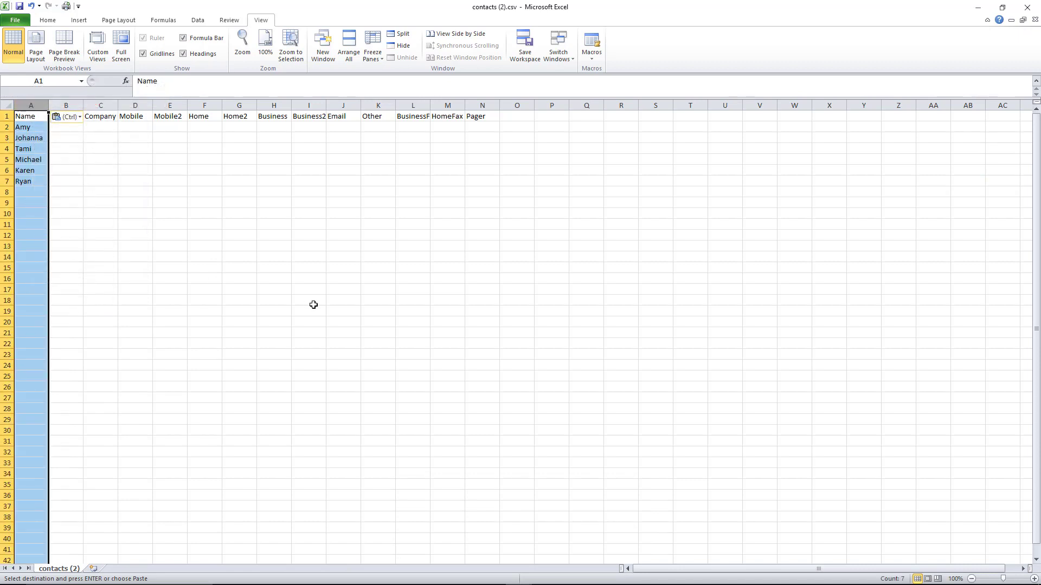
{"action": "left_click", "coordinate": [212, 286]}
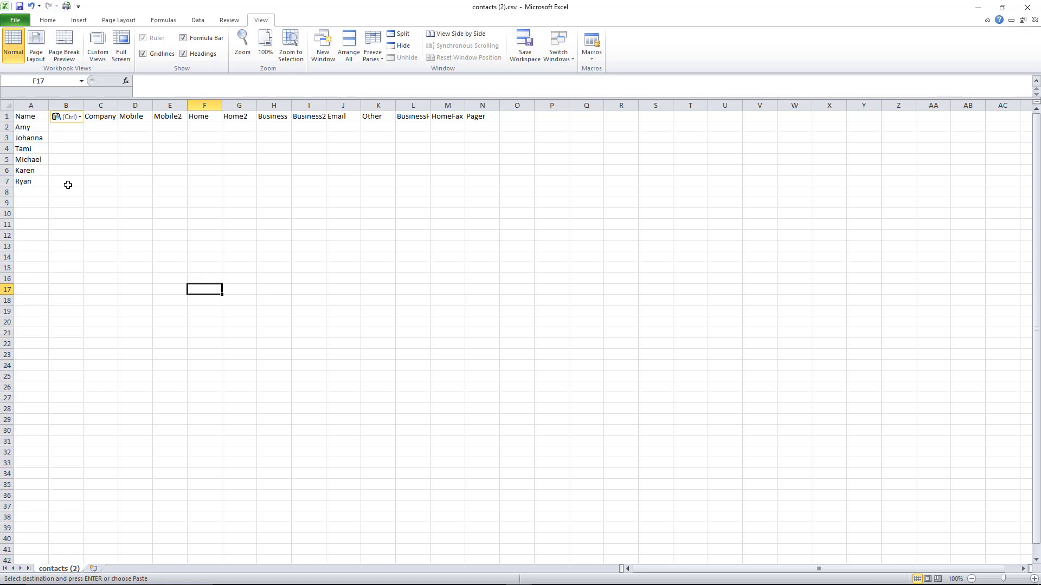
{"action": "left_click", "coordinate": [32, 117]}
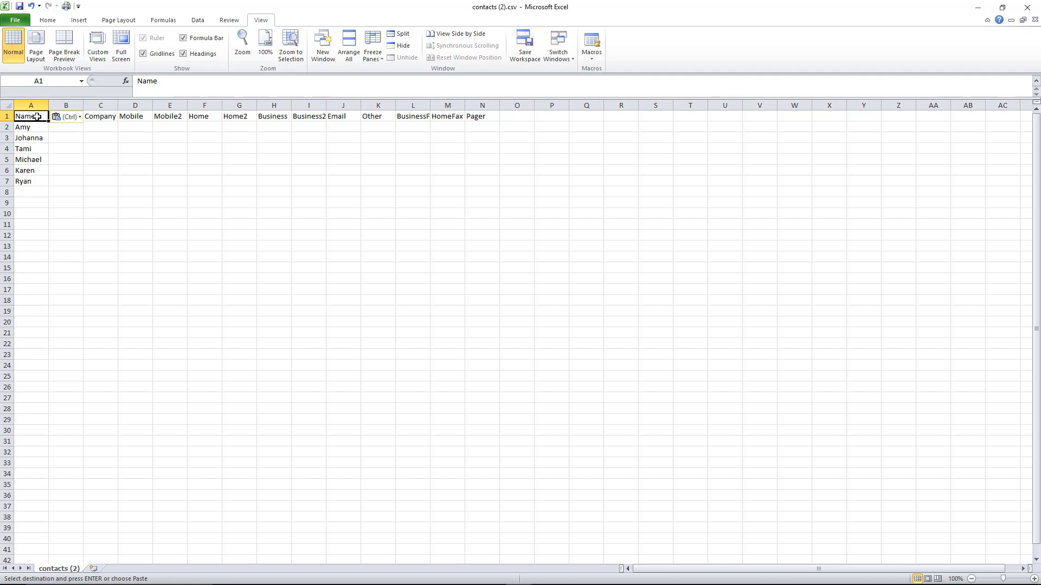
Rename the A1 header from Name back to FirstName
{"action": "double_click", "coordinate": [36, 117]}
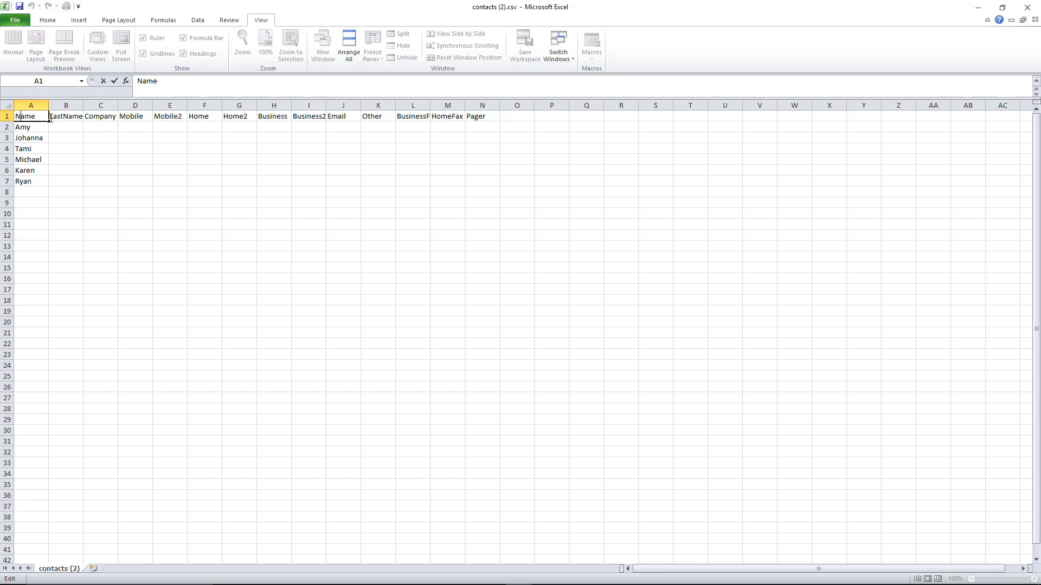
{"action": "type", "text": "Fis"}
{"action": "key", "text": "BackSpace"}
{"action": "type", "text": "rst"}
{"action": "left_click", "coordinate": [99, 234]}
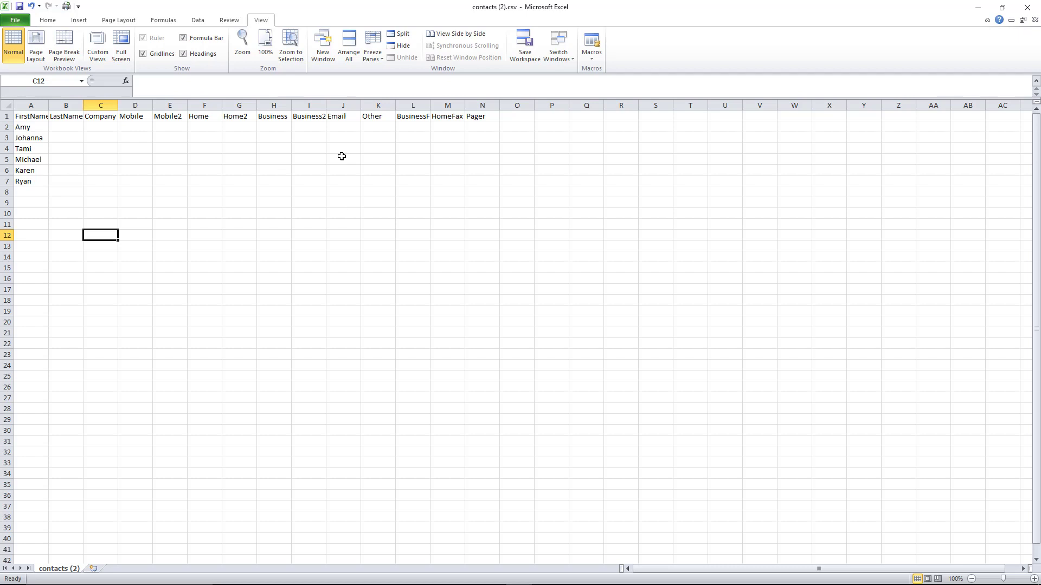
Enter a business phone number in H2 and replace the first contact's first name in A2
{"action": "left_click", "coordinate": [272, 127]}
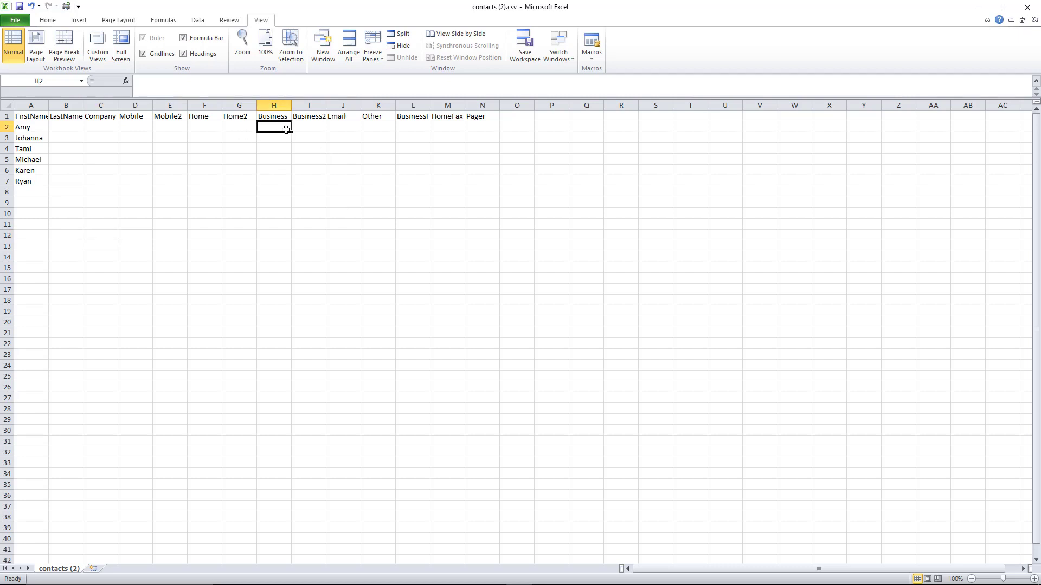
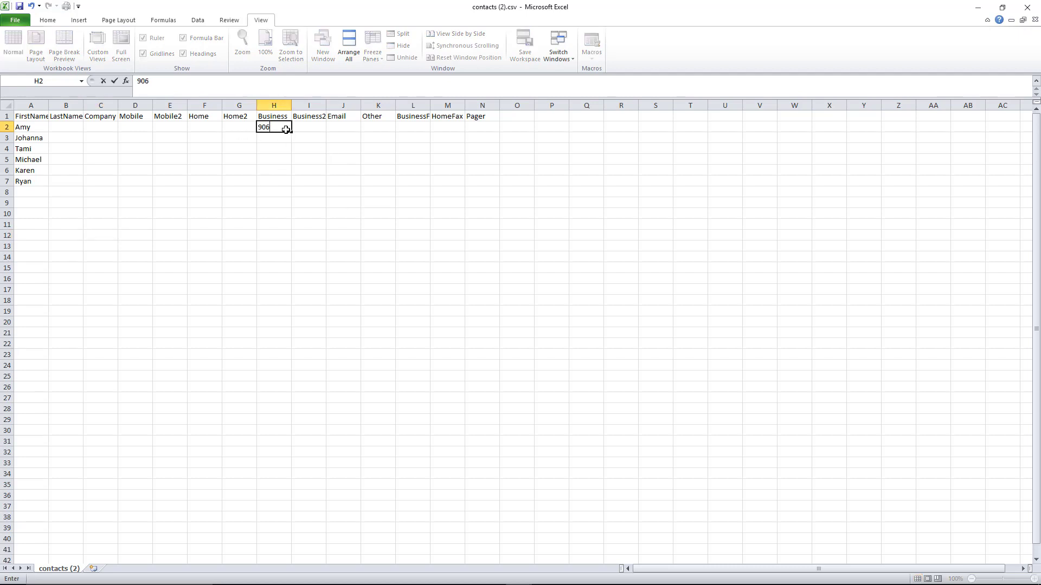
{"action": "left_click", "coordinate": [32, 127]}
{"action": "type", "text": "Ntahn"}
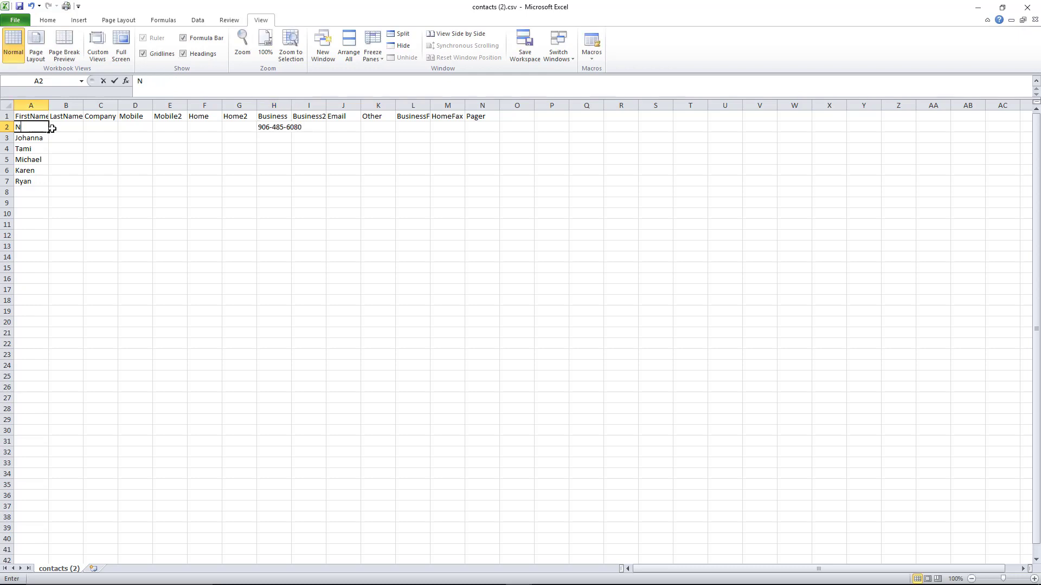
{"action": "key", "text": "BackSpace"}
{"action": "key", "text": "BackSpace"}
{"action": "key", "text": "BackSpace"}
{"action": "key", "text": "BackSpace"}
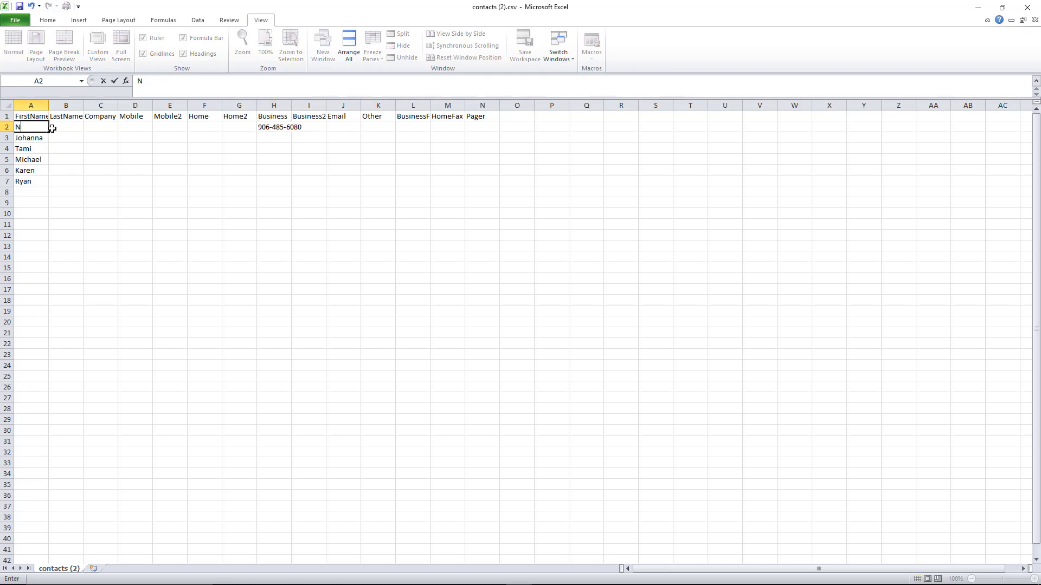
{"action": "type", "text": "athan"}
{"action": "left_click", "coordinate": [62, 128]}
Start a last-name entry in B2, clear it, and select A3 to A5
{"action": "type", "text": "Wil"}
{"action": "key", "text": "BackSpace"}
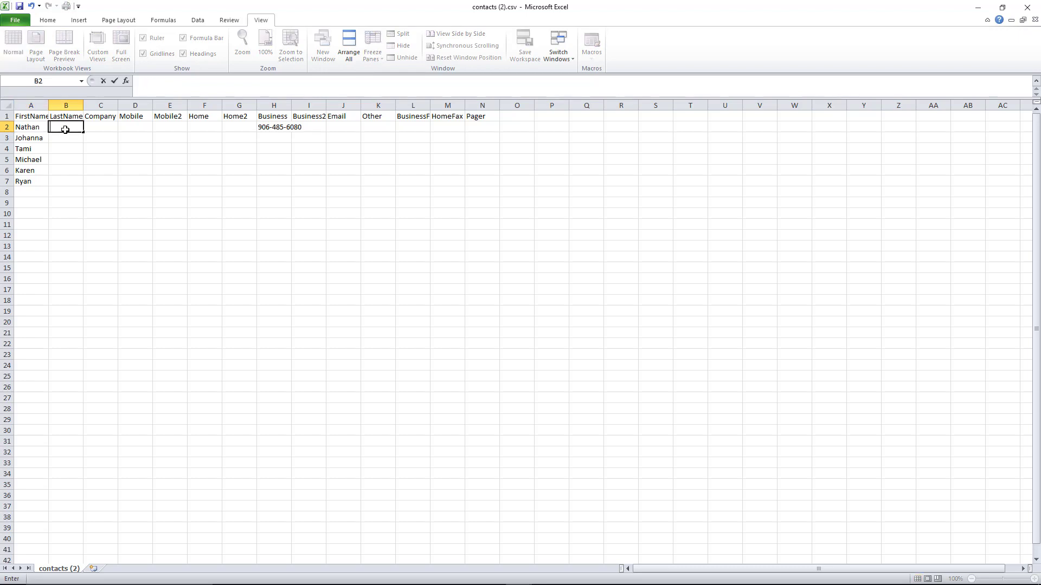
{"action": "type", "text": "Wil"}
{"action": "key", "text": "BackSpace"}
{"action": "left_click_drag", "start_coordinate": [37, 140], "coordinate": [41, 164]}
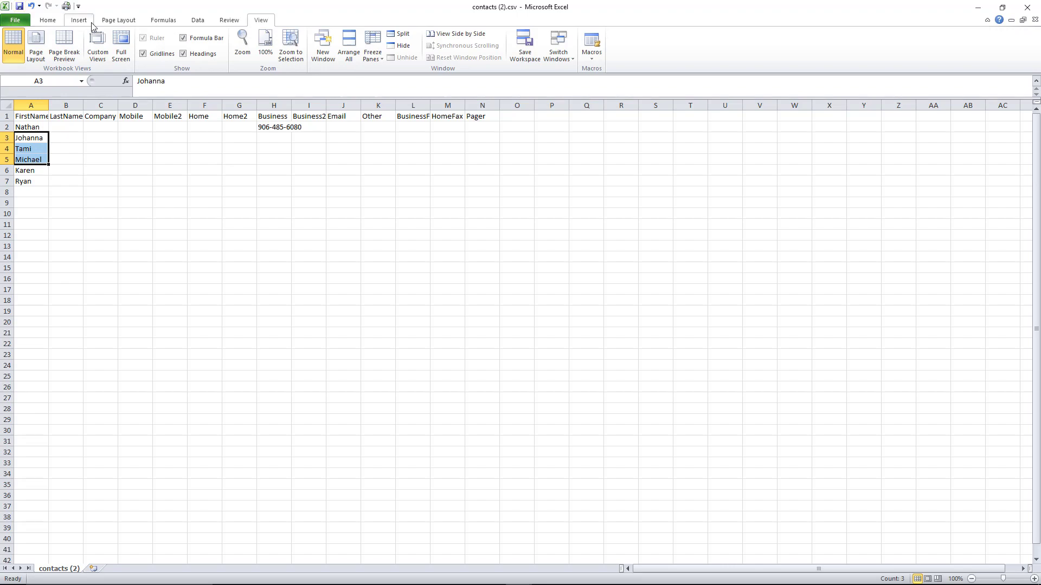
Save As contacts (2).csv in CSV (Comma delimited) format, replacing the existing file
{"action": "left_click", "coordinate": [13, 21]}
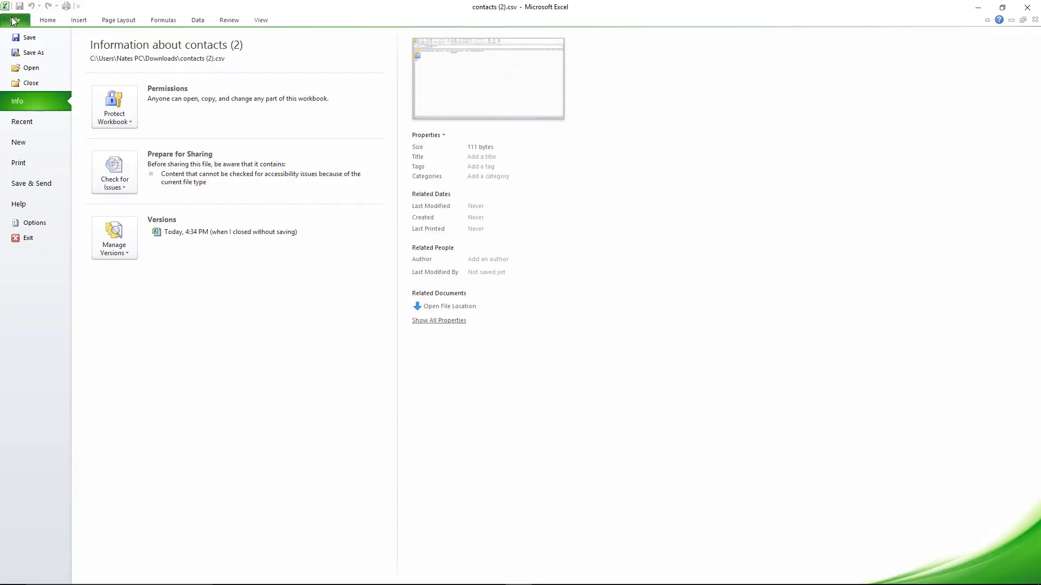
{"action": "left_click", "coordinate": [33, 53]}
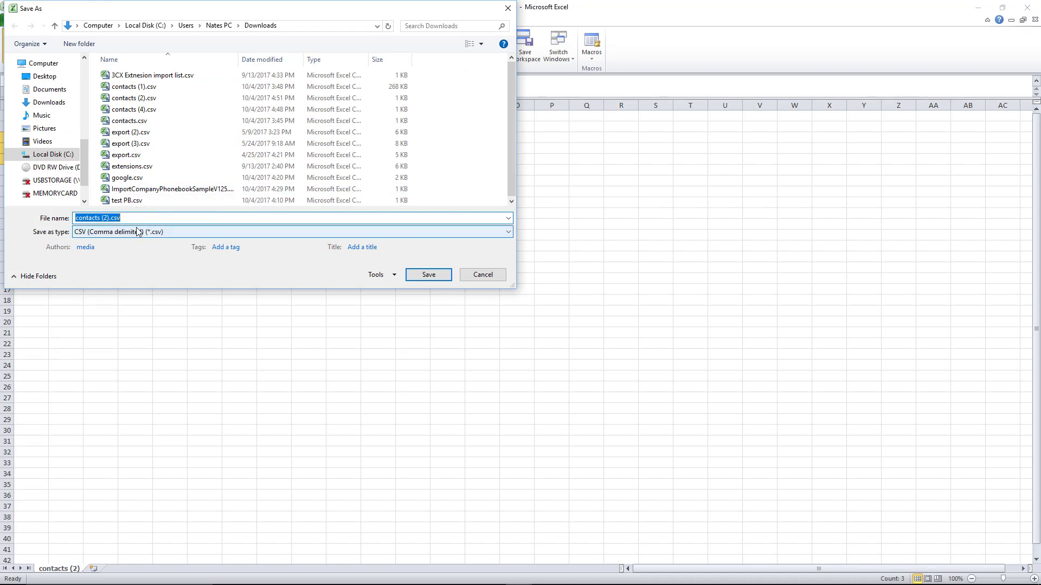
{"action": "left_click", "coordinate": [226, 237]}
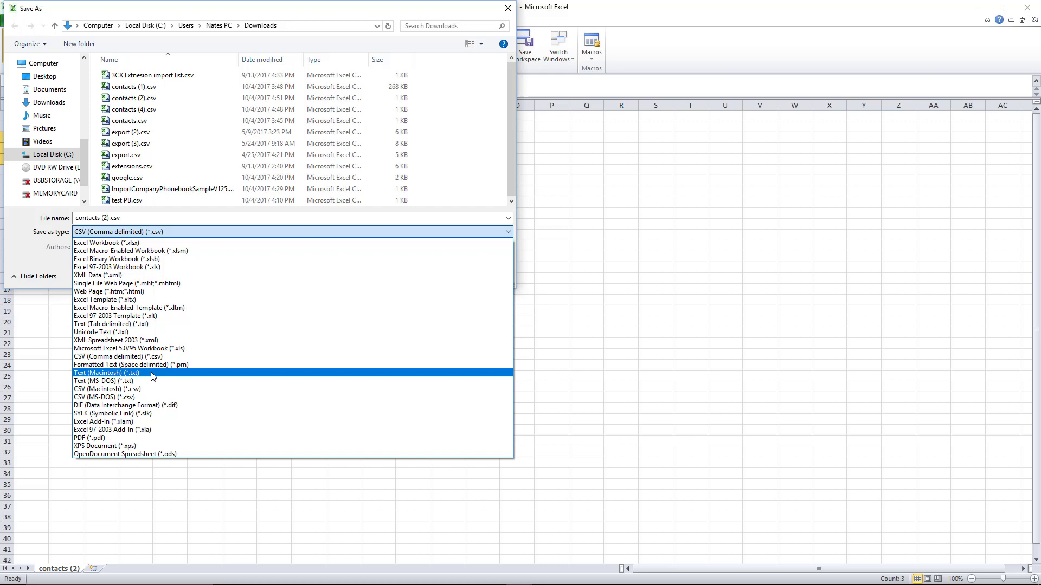
{"action": "left_click", "coordinate": [153, 237]}
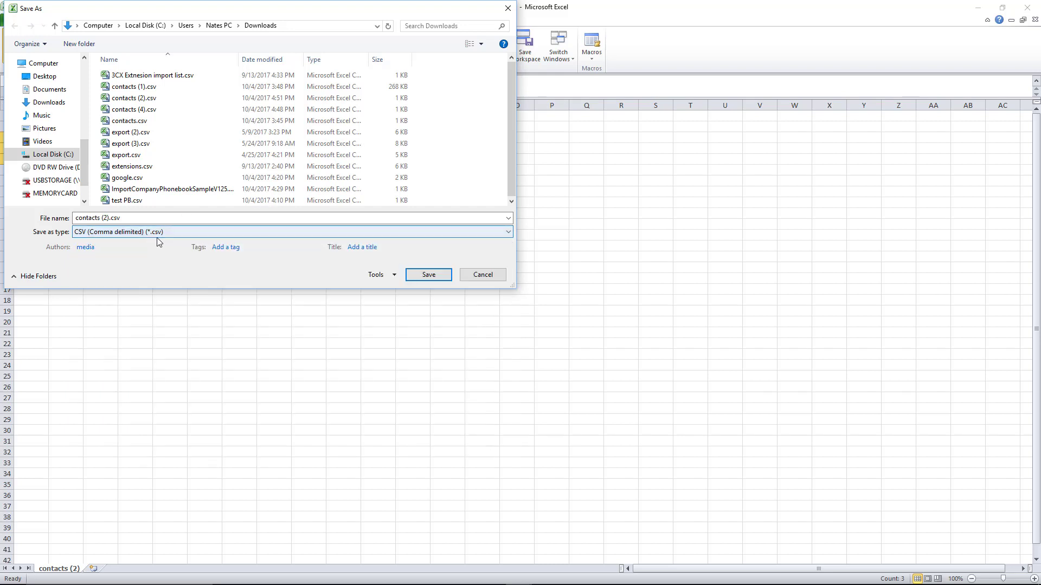
{"action": "left_click", "coordinate": [429, 275]}
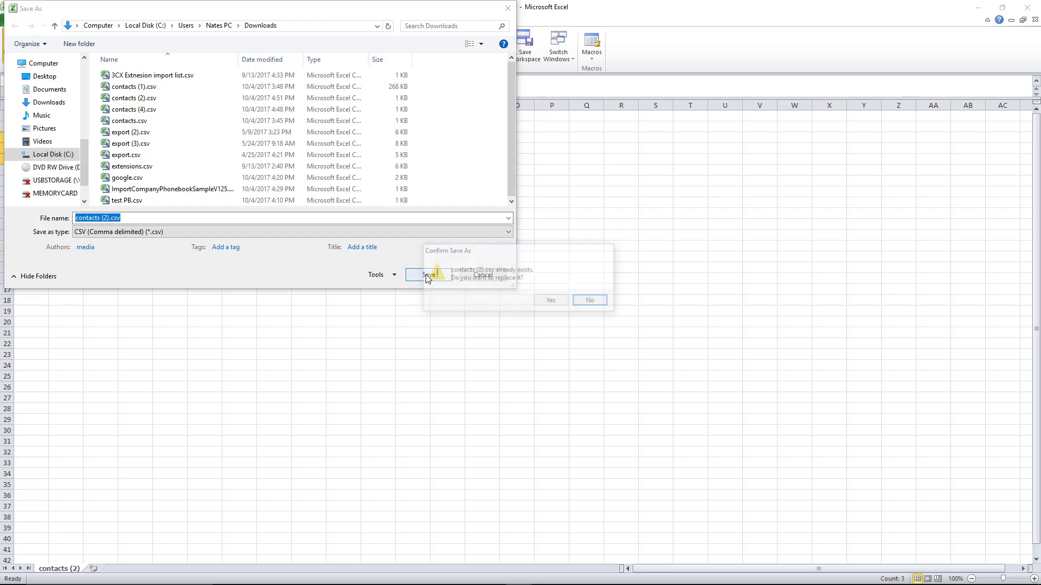
{"action": "left_click", "coordinate": [551, 302]}
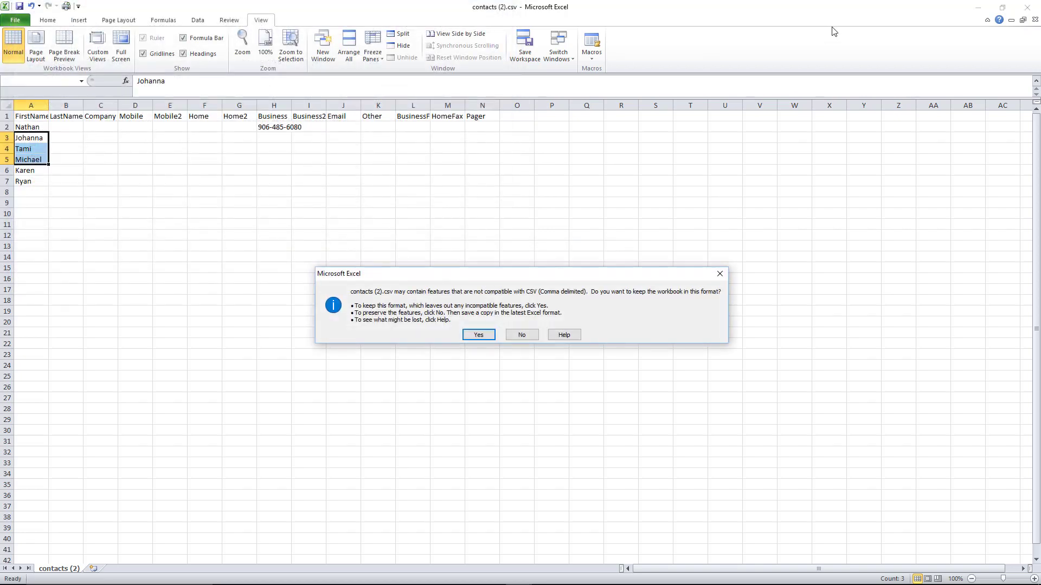
{"action": "left_click", "coordinate": [480, 334]}
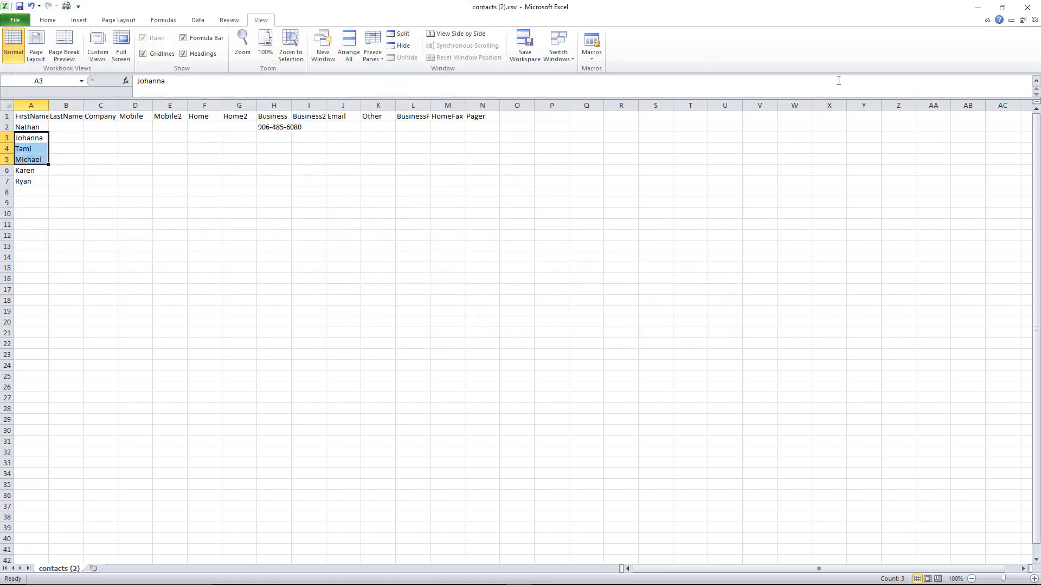
Import contacts (2).csv into 3CX Contacts and close the Import failed report
{"action": "left_click", "coordinate": [979, 9]}
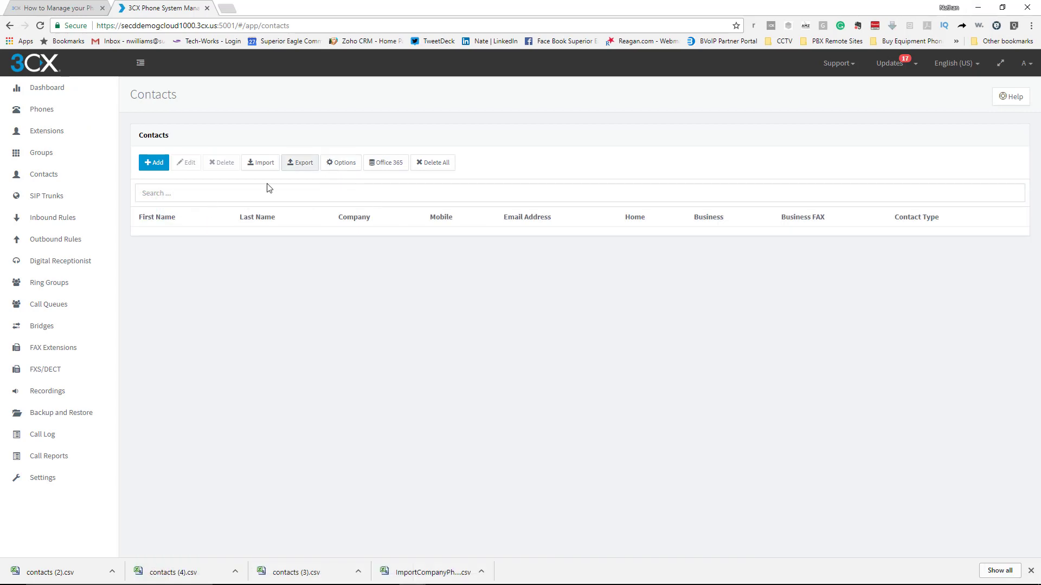
{"action": "left_click", "coordinate": [262, 164]}
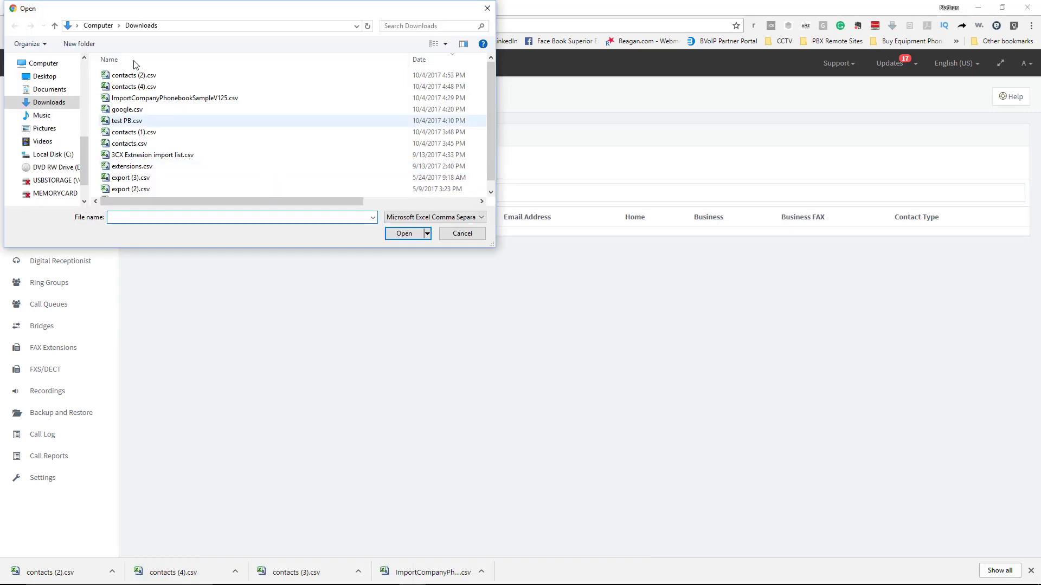
{"action": "double_click", "coordinate": [142, 76]}
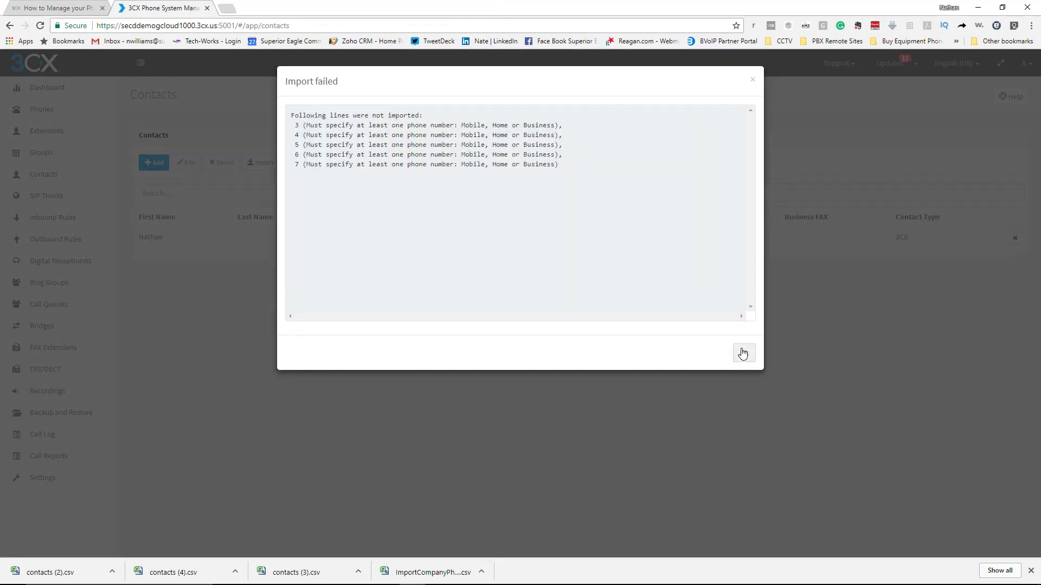
{"action": "left_click", "coordinate": [743, 354]}
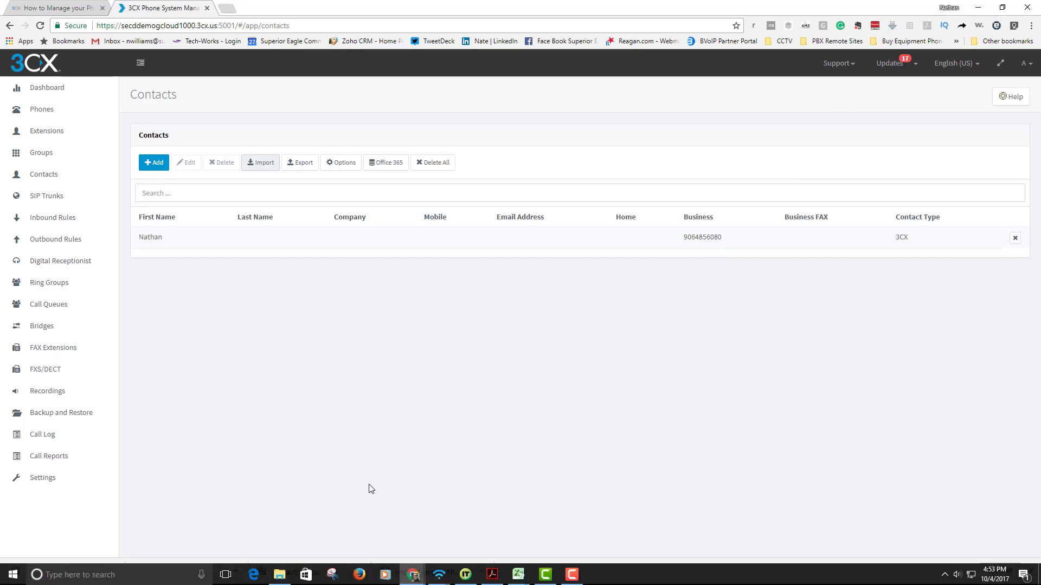
Enter the business phone number in H3 and fill it down through H7
{"action": "left_click", "coordinate": [54, 571]}
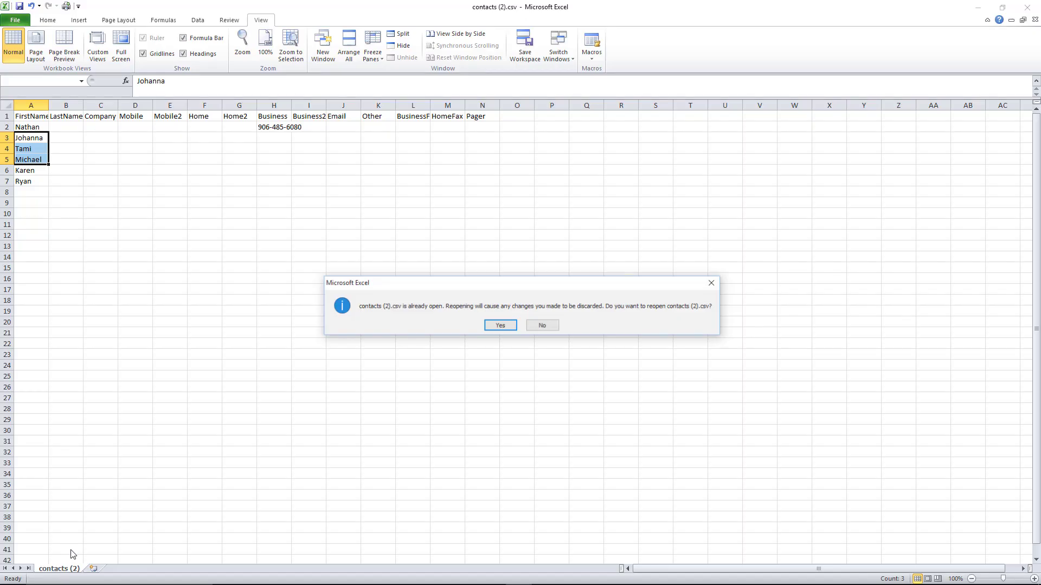
{"action": "left_click", "coordinate": [712, 284]}
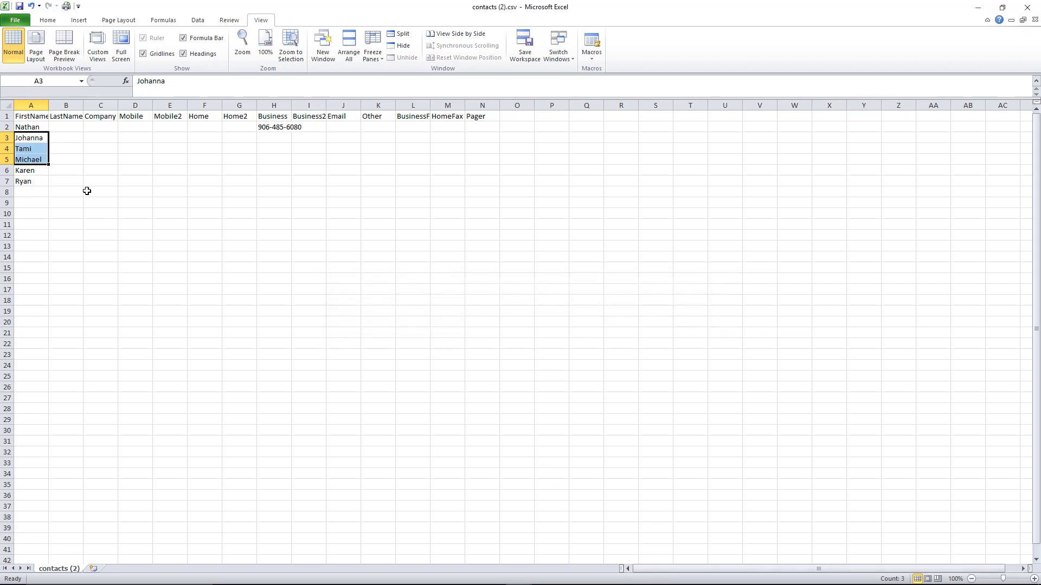
{"action": "left_click", "coordinate": [55, 171]}
{"action": "left_click", "coordinate": [276, 138]}
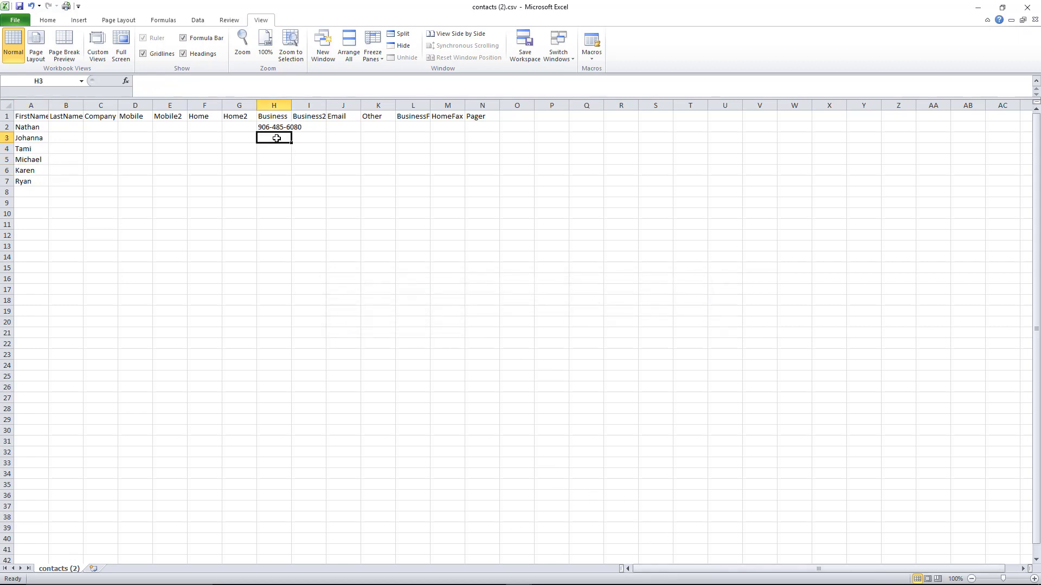
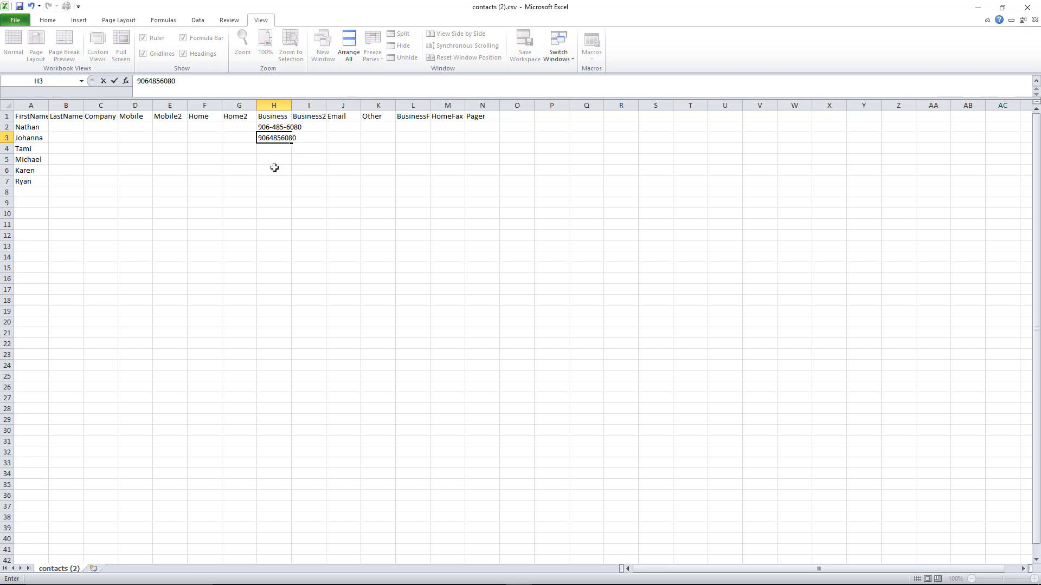
{"action": "left_click", "coordinate": [274, 167]}
{"action": "left_click", "coordinate": [283, 138]}
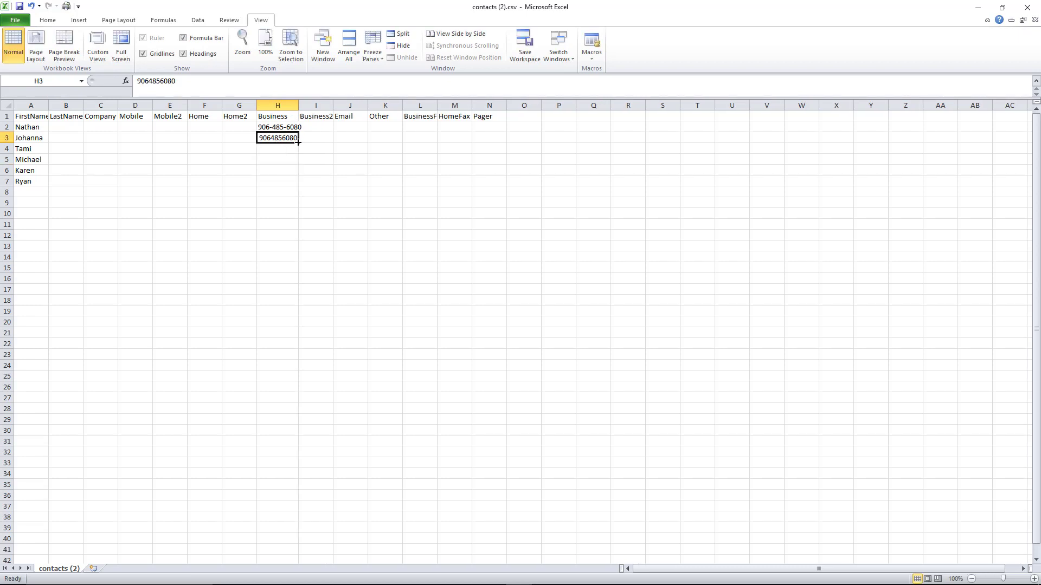
{"action": "left_click_drag", "start_coordinate": [297, 142], "coordinate": [295, 187]}
{"action": "left_click", "coordinate": [283, 241]}
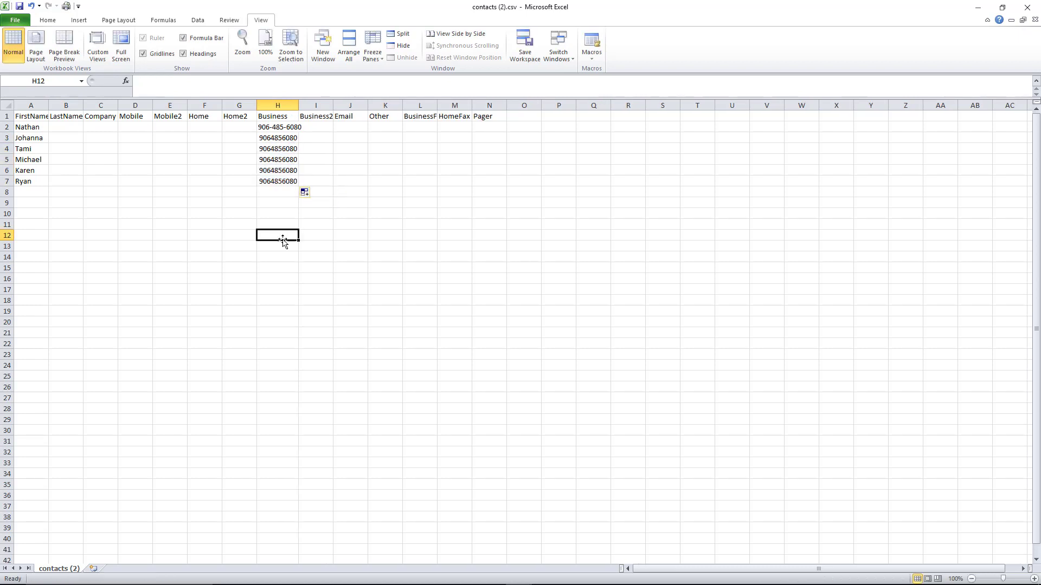
Save contacts (2).csv, keeping the CSV format
{"action": "left_click", "coordinate": [19, 6]}
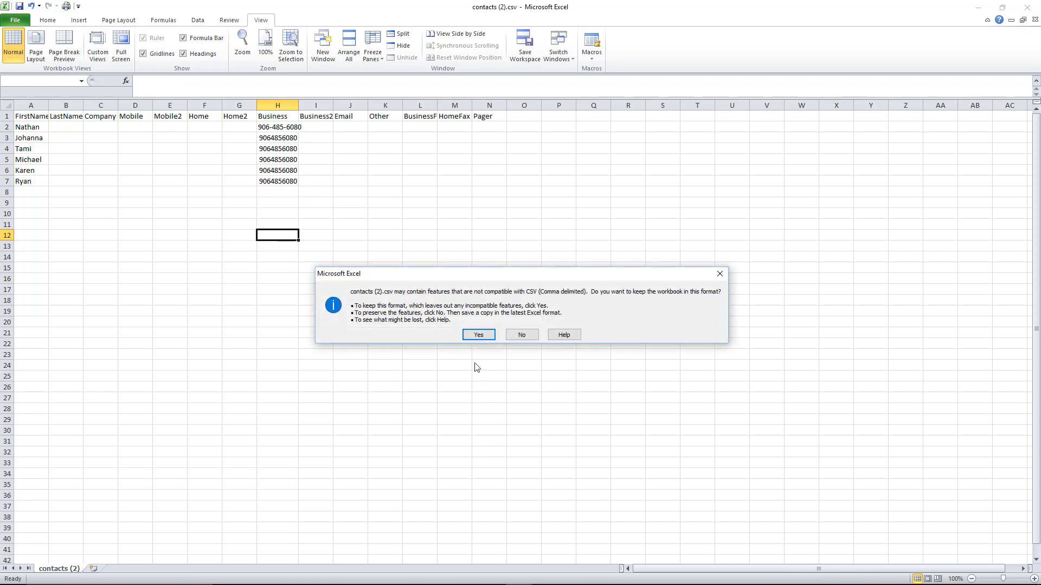
{"action": "left_click", "coordinate": [479, 334]}
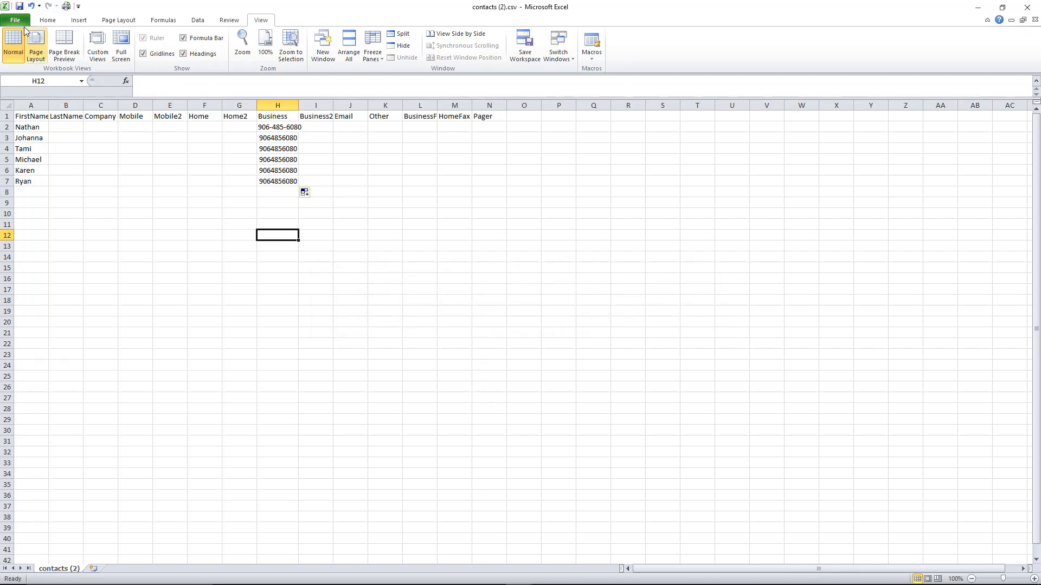
{"action": "left_click", "coordinate": [19, 6]}
{"action": "left_click", "coordinate": [477, 335]}
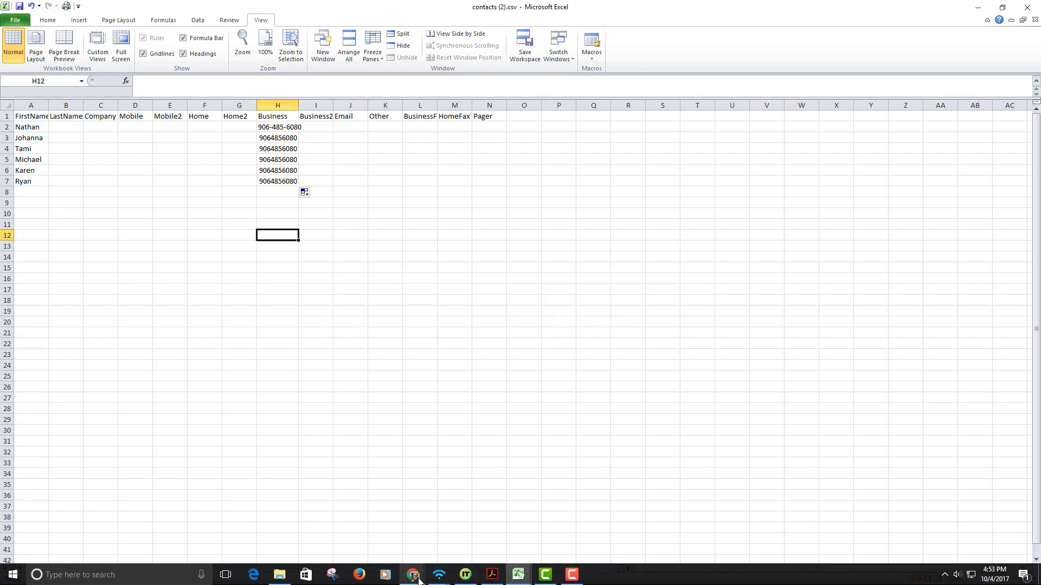
Import the updated contacts (2).csv into 3CX and delete the duplicate first contact
{"action": "mouse_move", "coordinate": [418, 581]}
{"action": "left_click", "coordinate": [447, 527]}
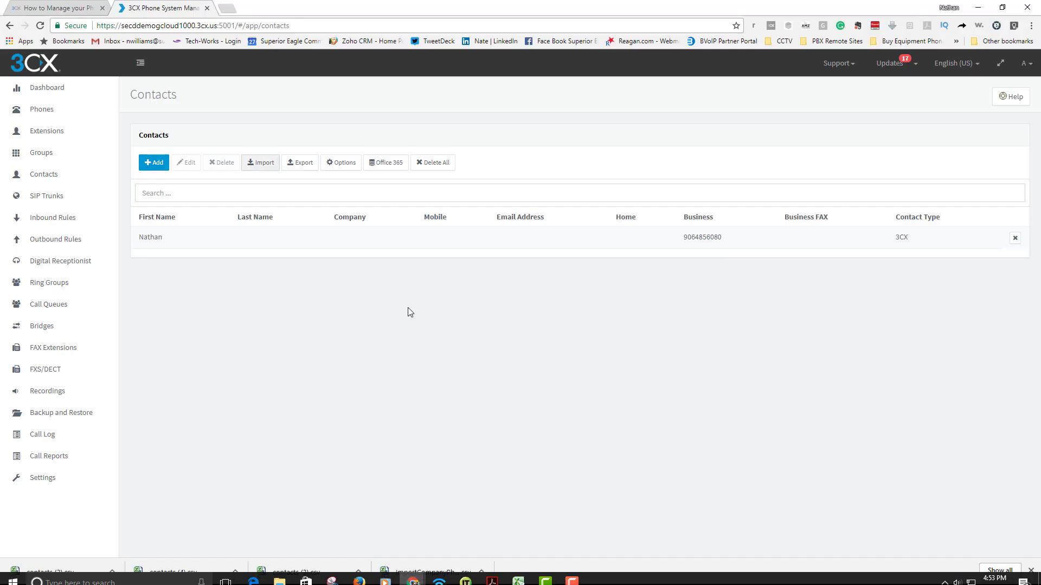
{"action": "left_click", "coordinate": [153, 168]}
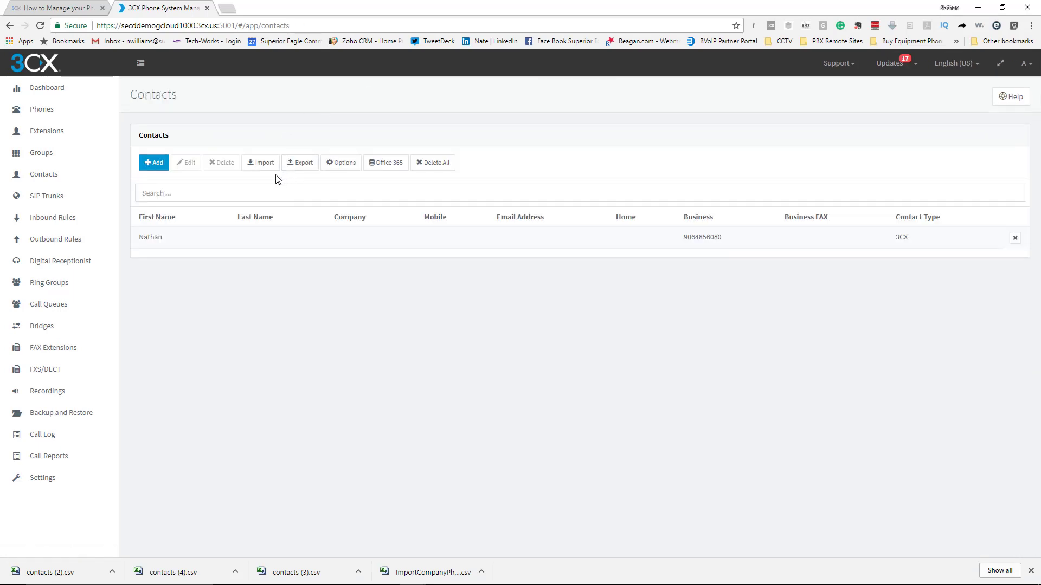
{"action": "left_click", "coordinate": [264, 164]}
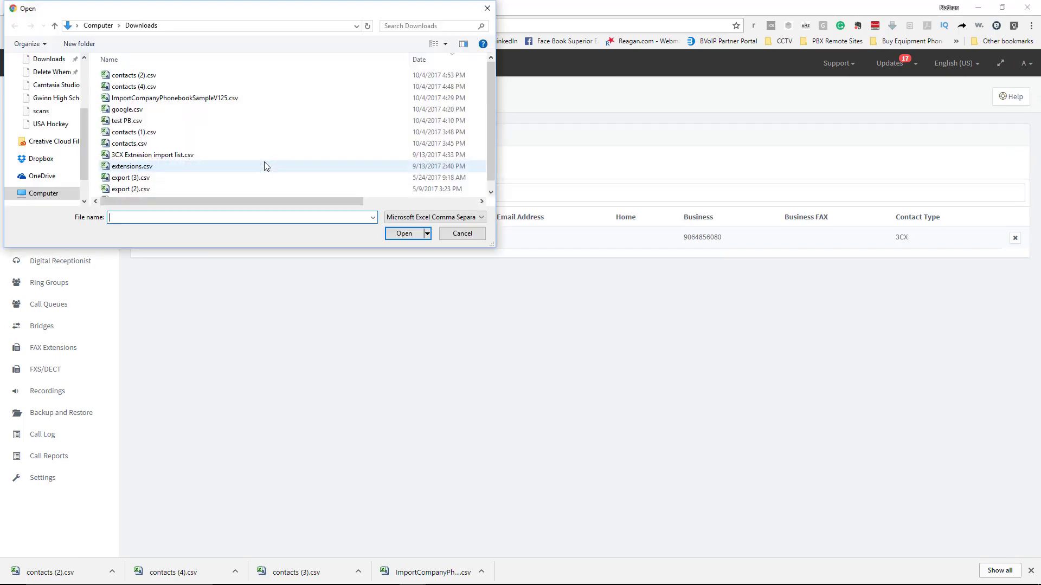
{"action": "left_click", "coordinate": [187, 77]}
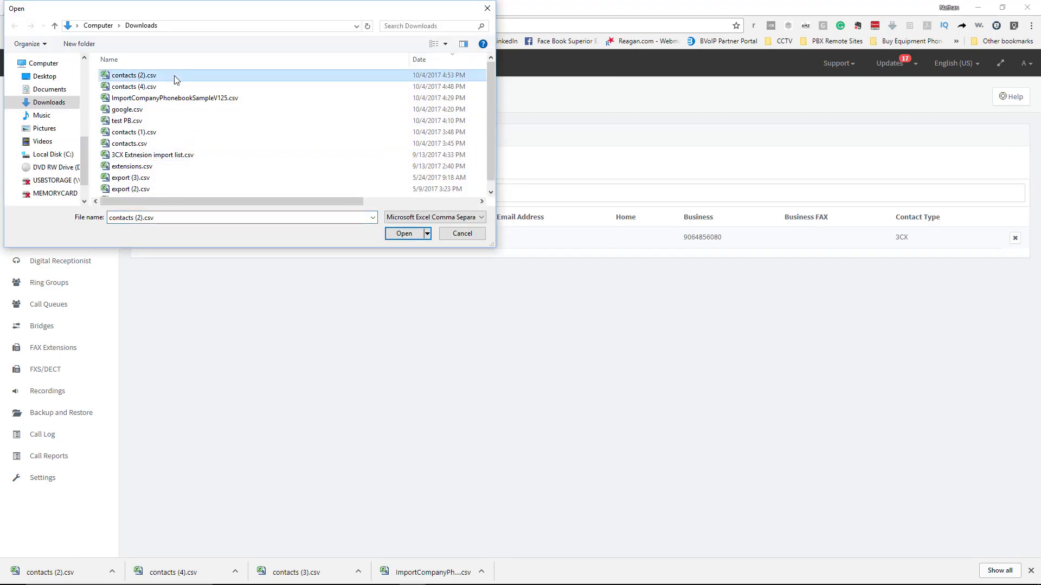
{"action": "double_click", "coordinate": [174, 76]}
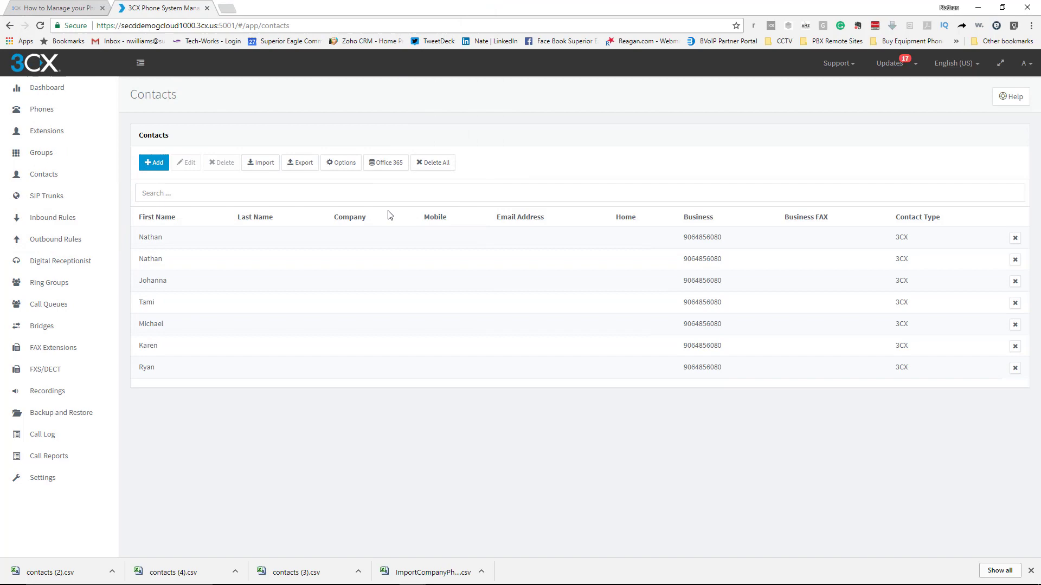
{"action": "left_click", "coordinate": [1014, 260]}
{"action": "left_click", "coordinate": [542, 151]}
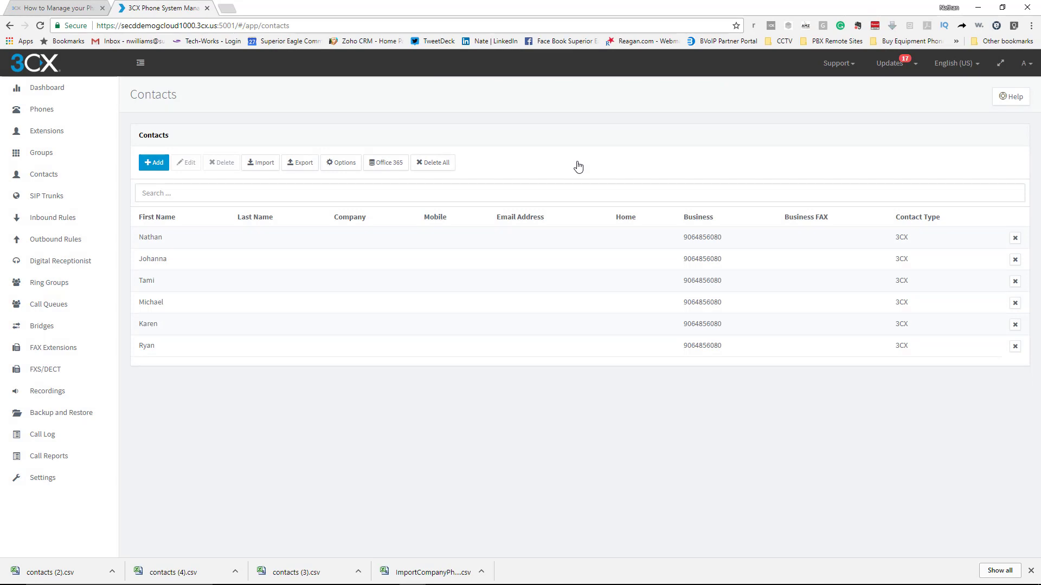
{"action": "mouse_move", "coordinate": [279, 583]}
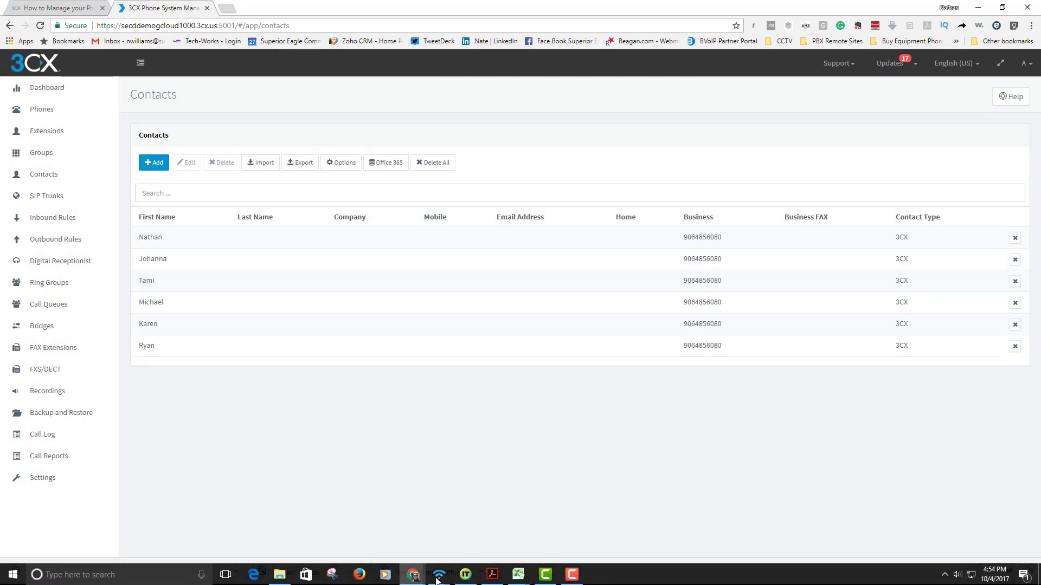
{"action": "mouse_move", "coordinate": [517, 582]}
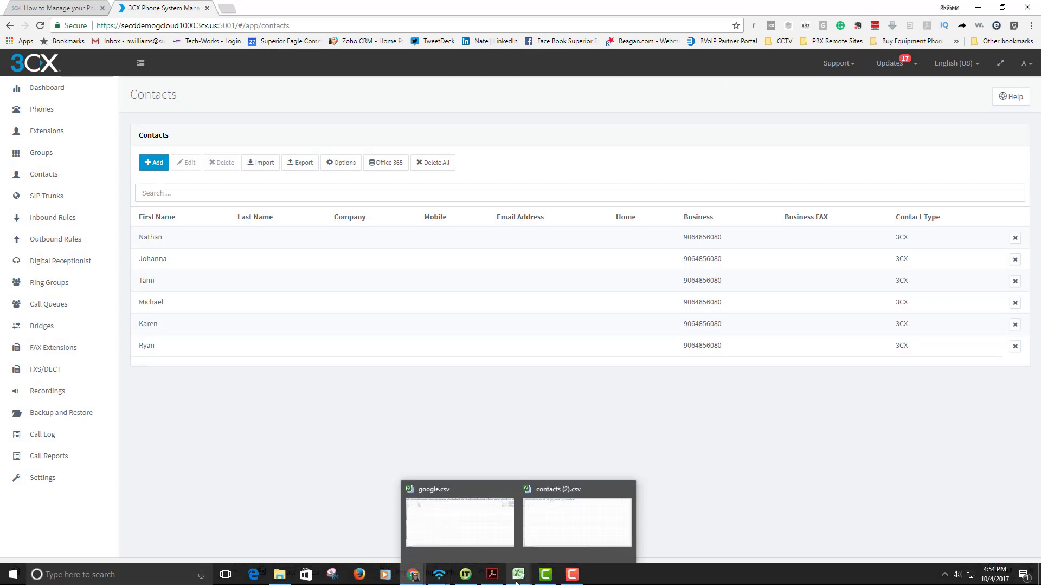